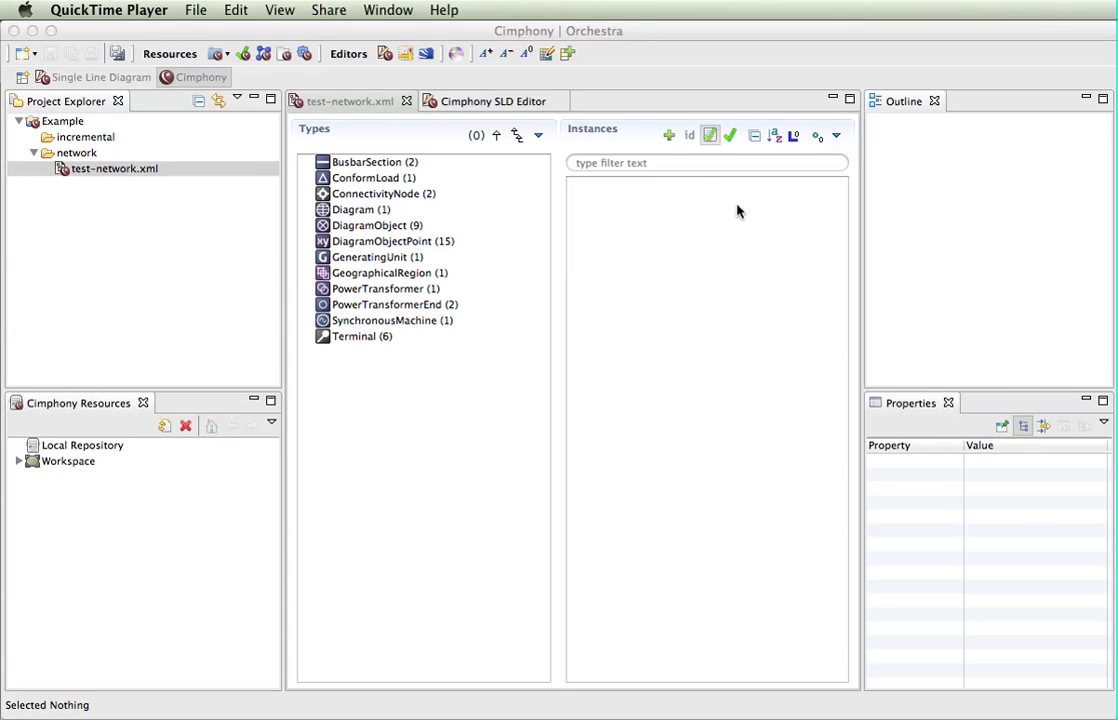
Validate test-network.xml against the ENTSO-E 2011 Equipment and DiagramLayout profiles, with the validation report set to open
click(669, 42)
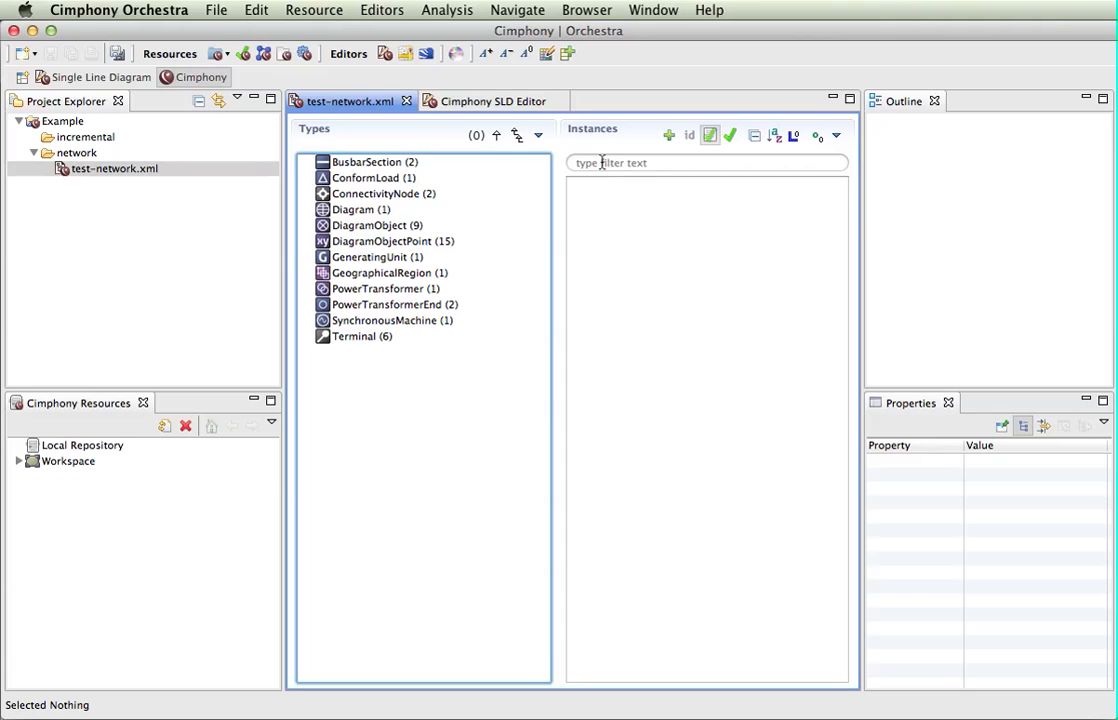
click(731, 136)
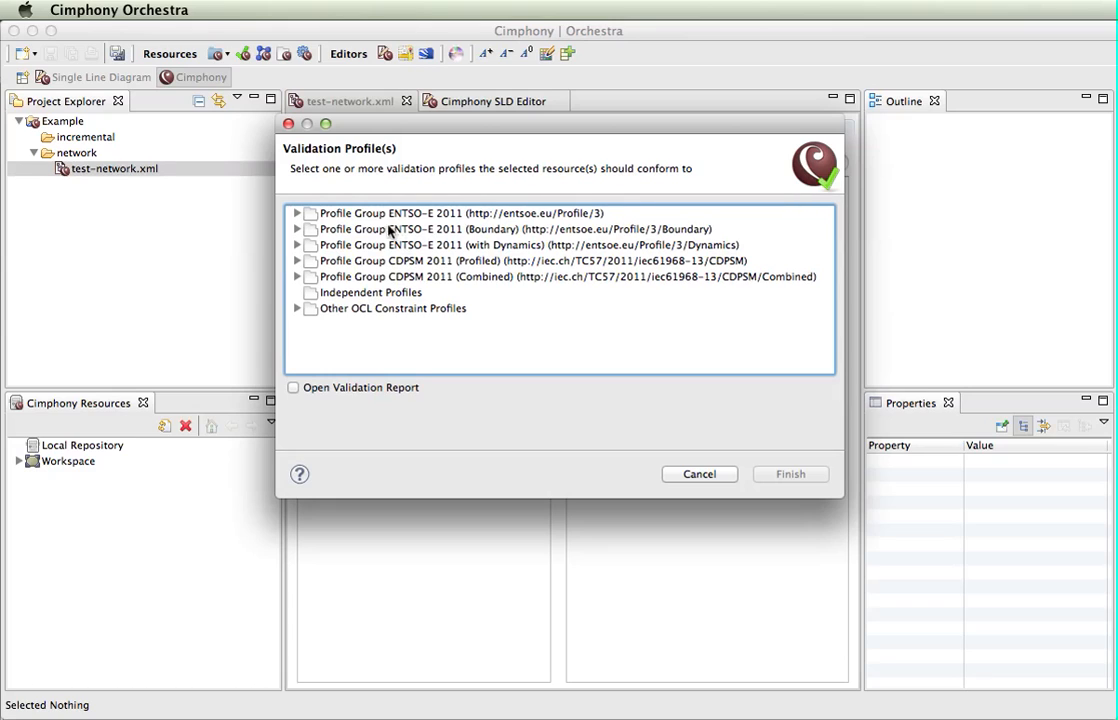
click(296, 215)
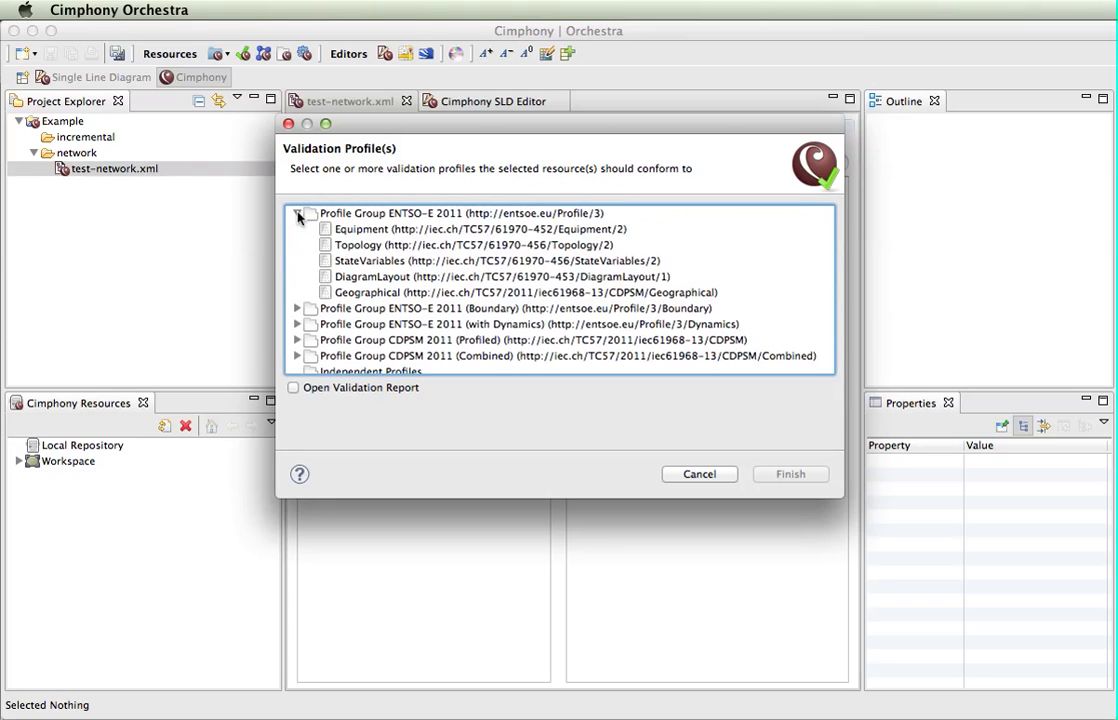
click(390, 232)
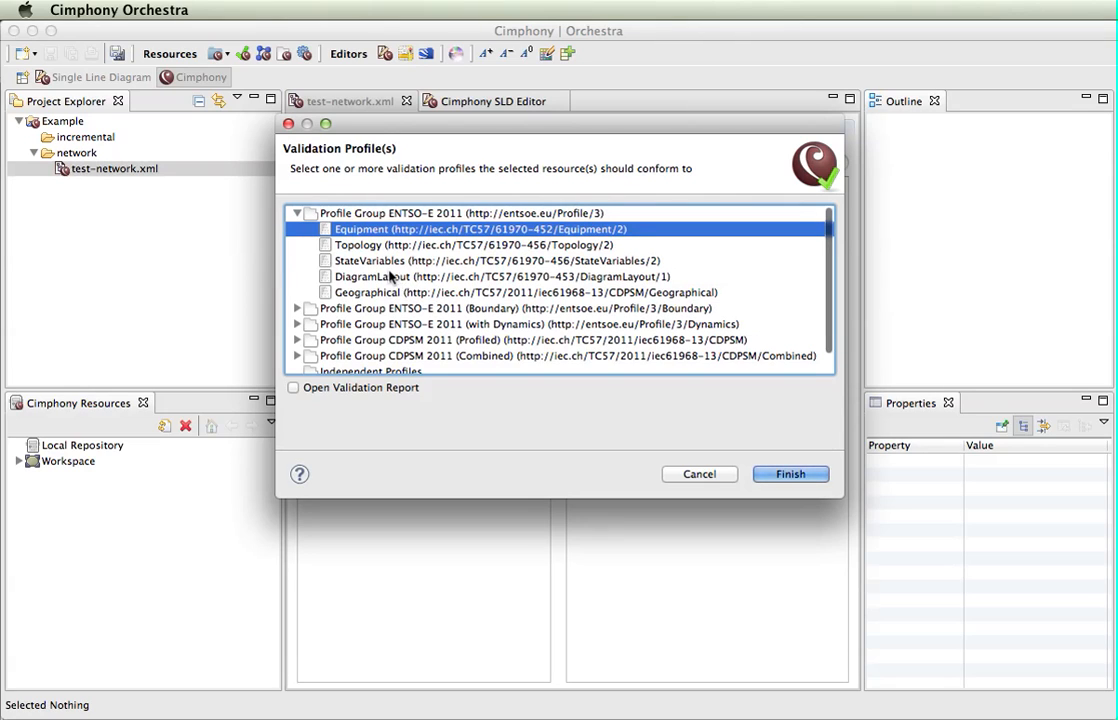
super+click(392, 276)
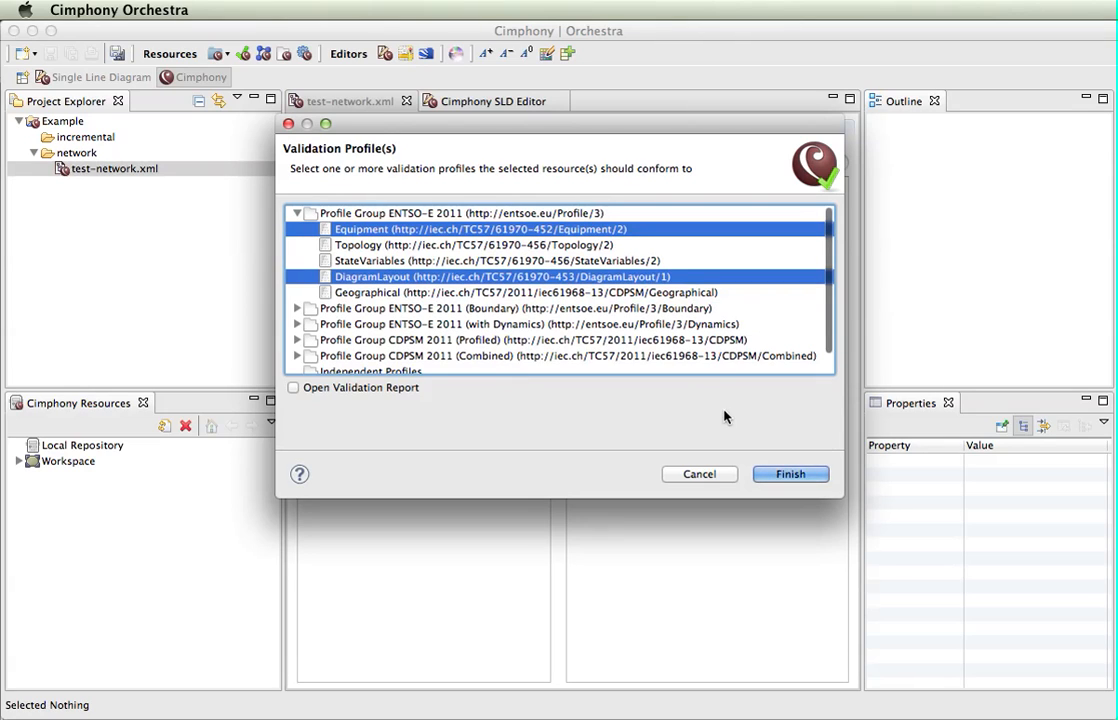
click(293, 390)
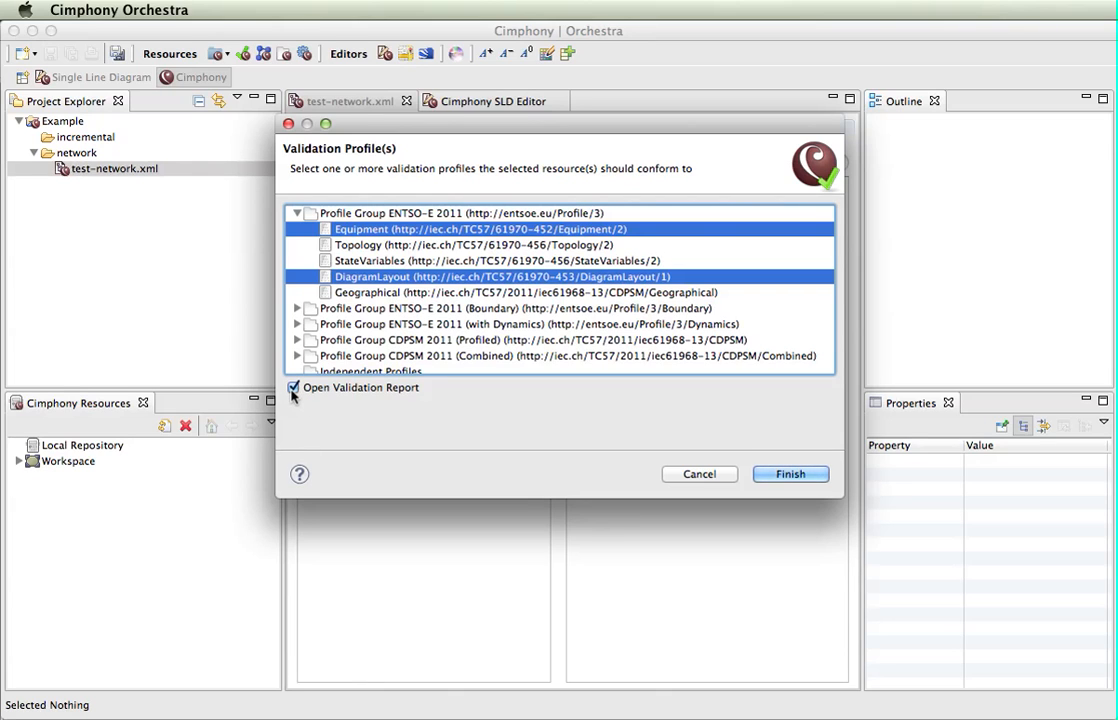
click(786, 477)
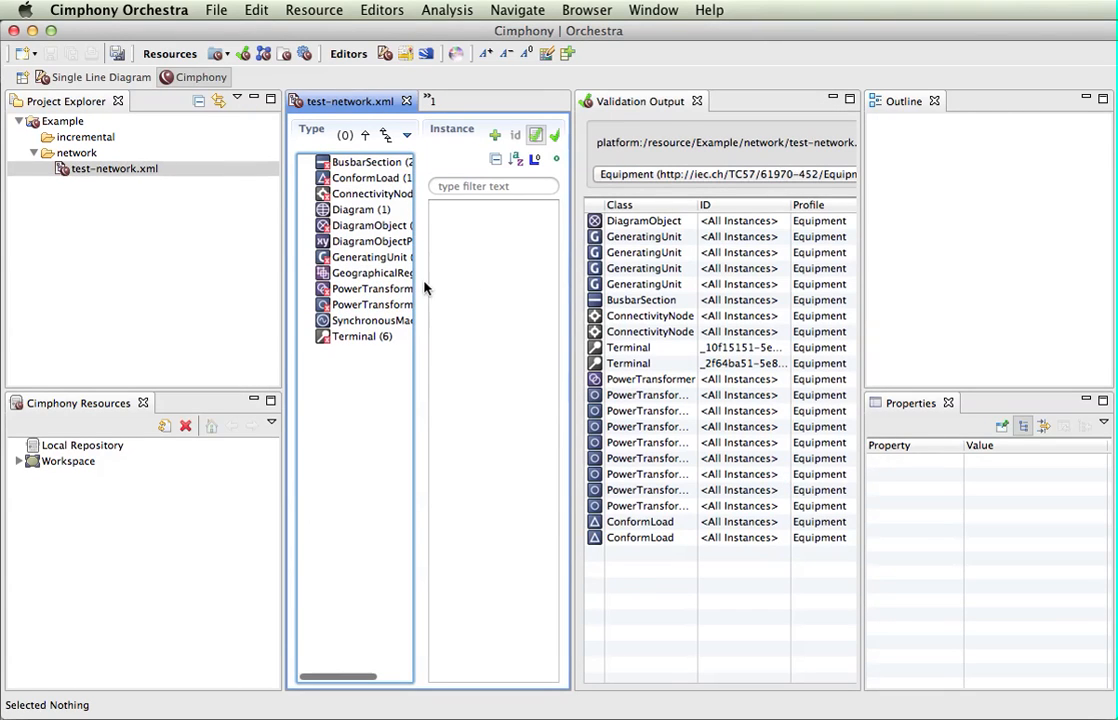
Enlarge the validation report to examine the constraint violations, compare them with the flagged types, and close the report
double_click(649, 104)
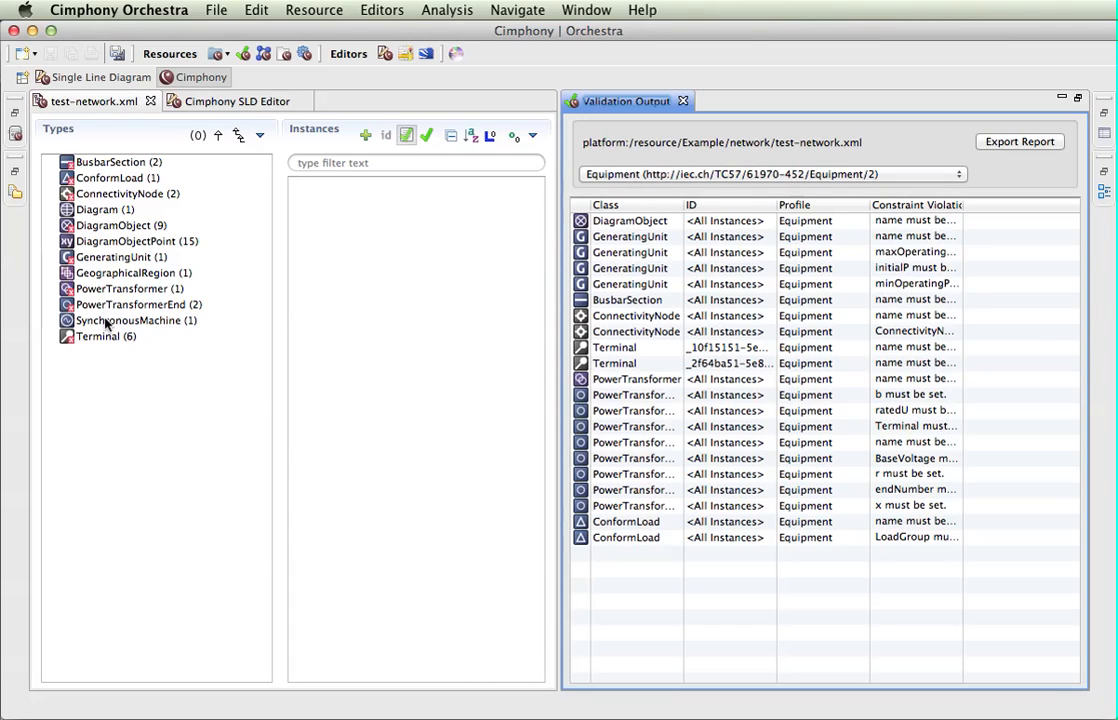
mouse_move(104, 172)
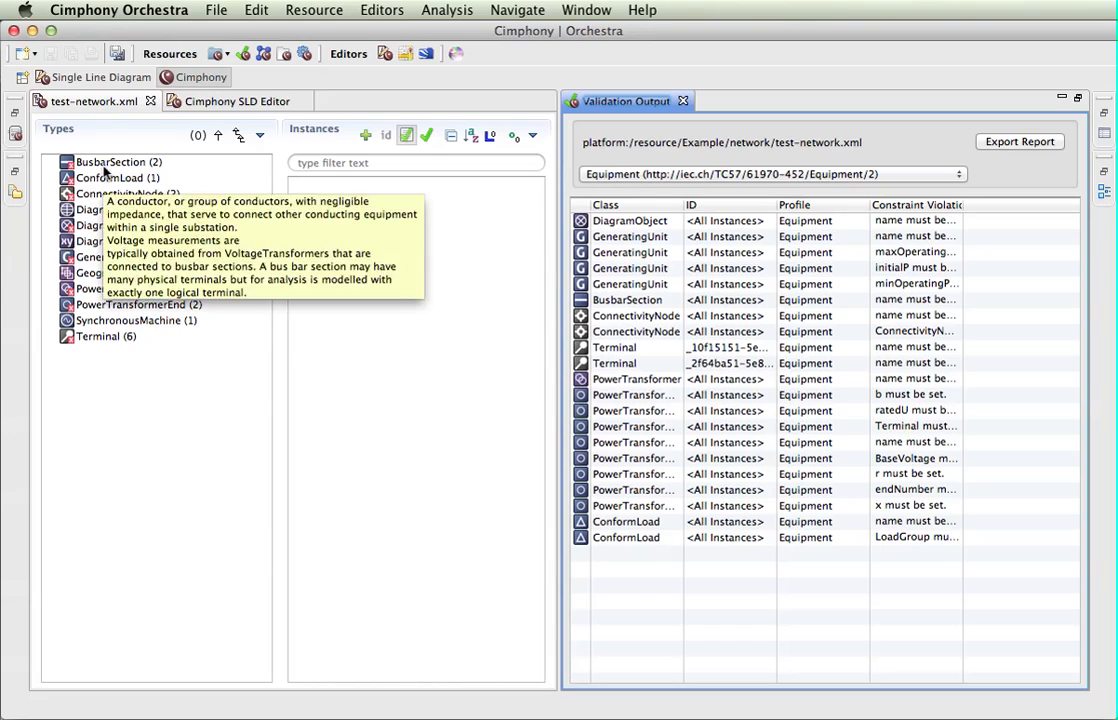
click(683, 102)
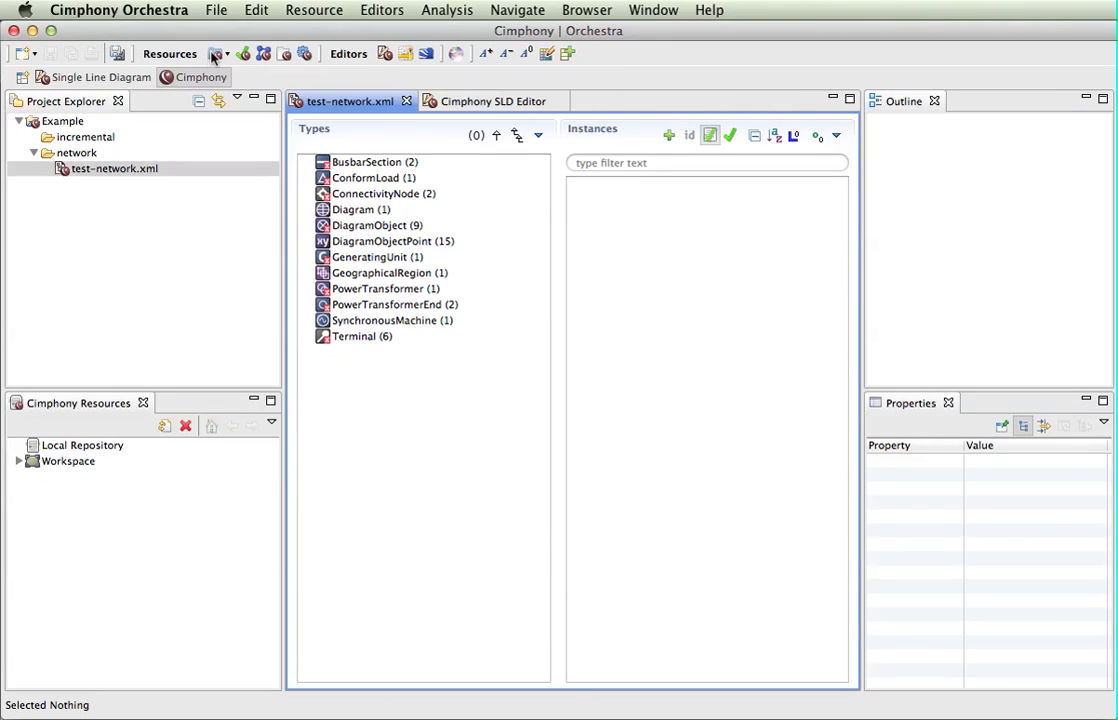
Set the name of one of the two unnamed BusbarSection instances to LV Bus
click(376, 166)
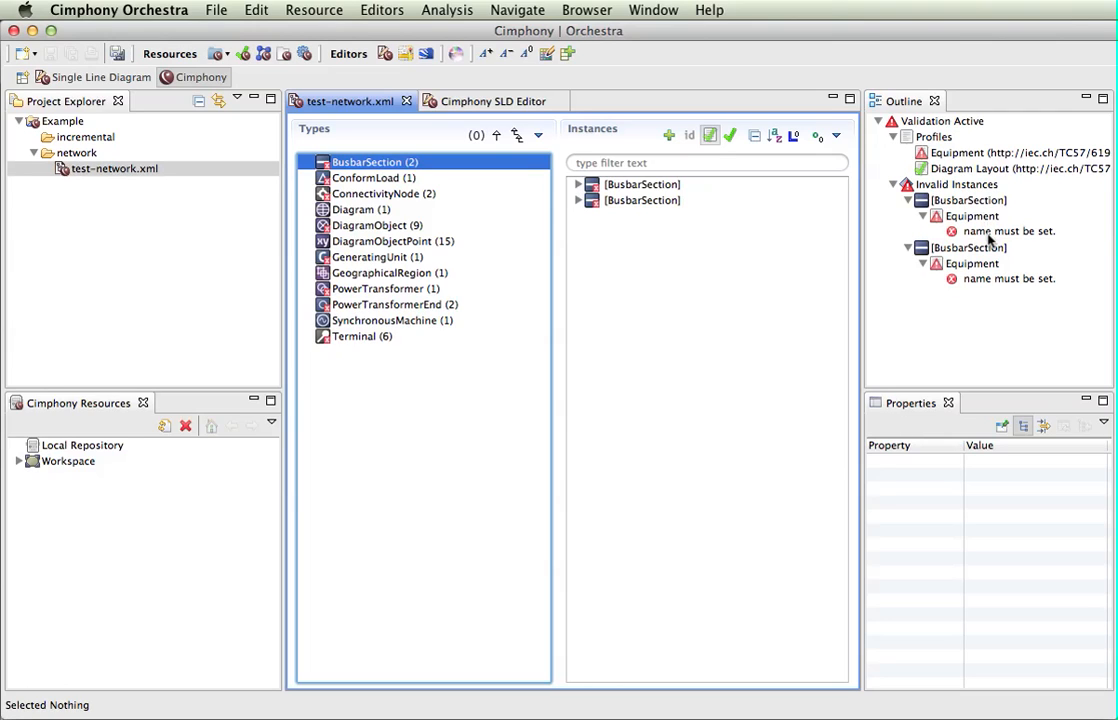
click(651, 188)
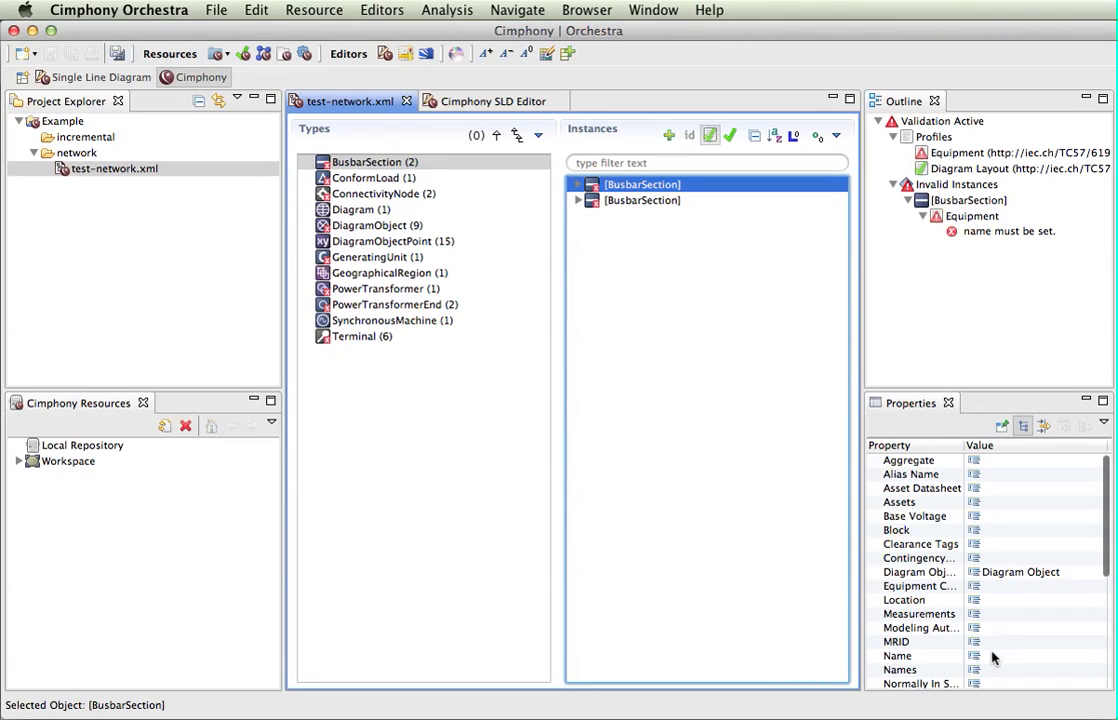
click(1033, 654)
text(LV)
key(Return)
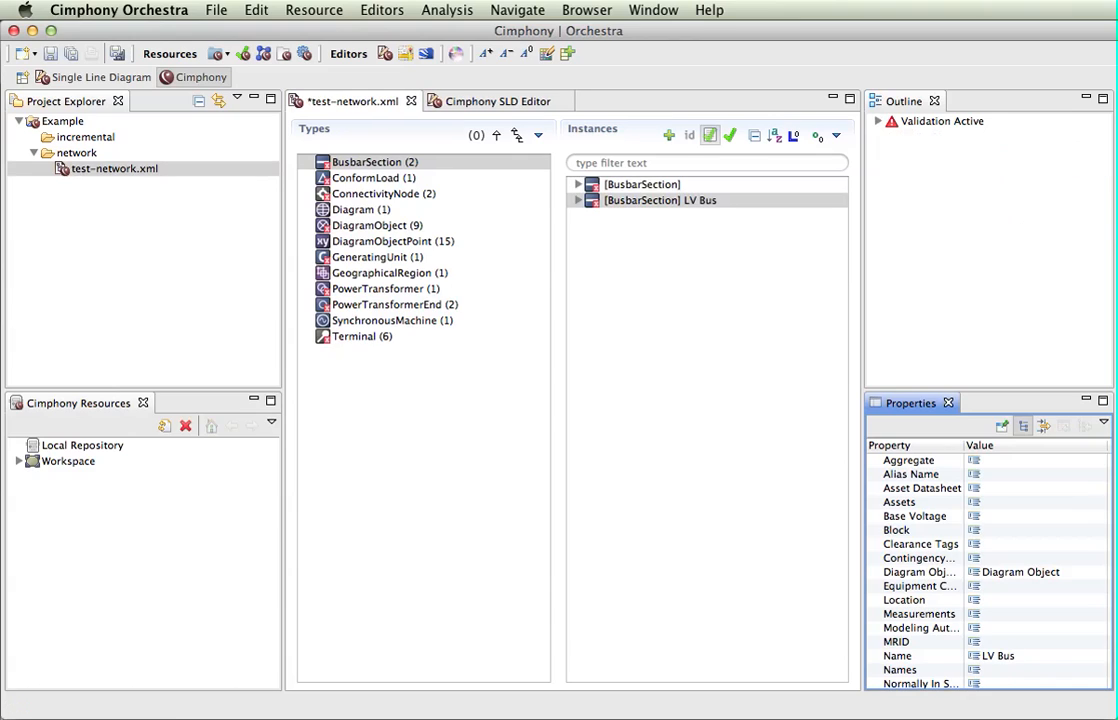
Set the name of the remaining unnamed BusbarSection instance to MV Bus
click(632, 186)
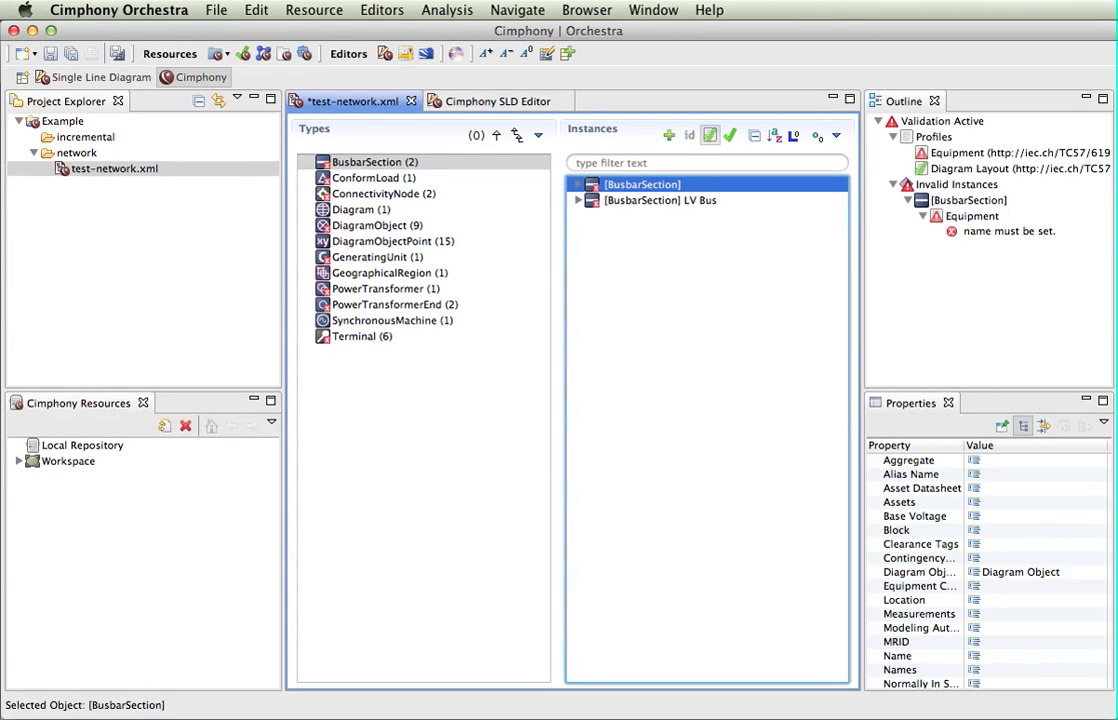
click(995, 660)
text(MV Bus)
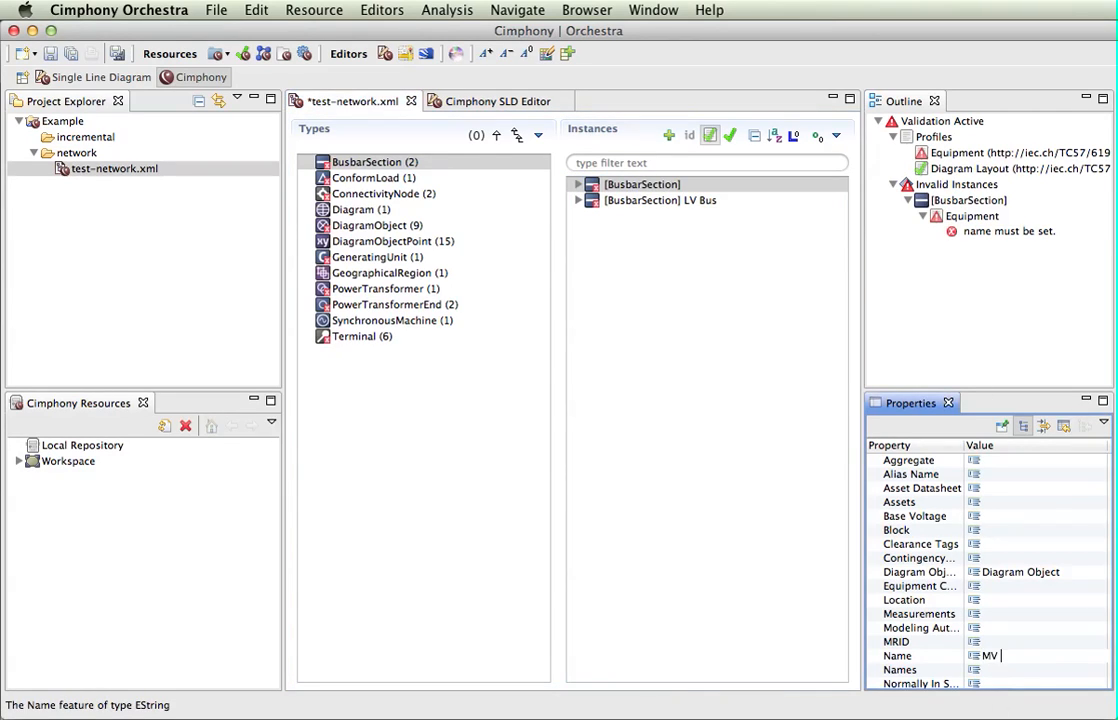
key(Return)
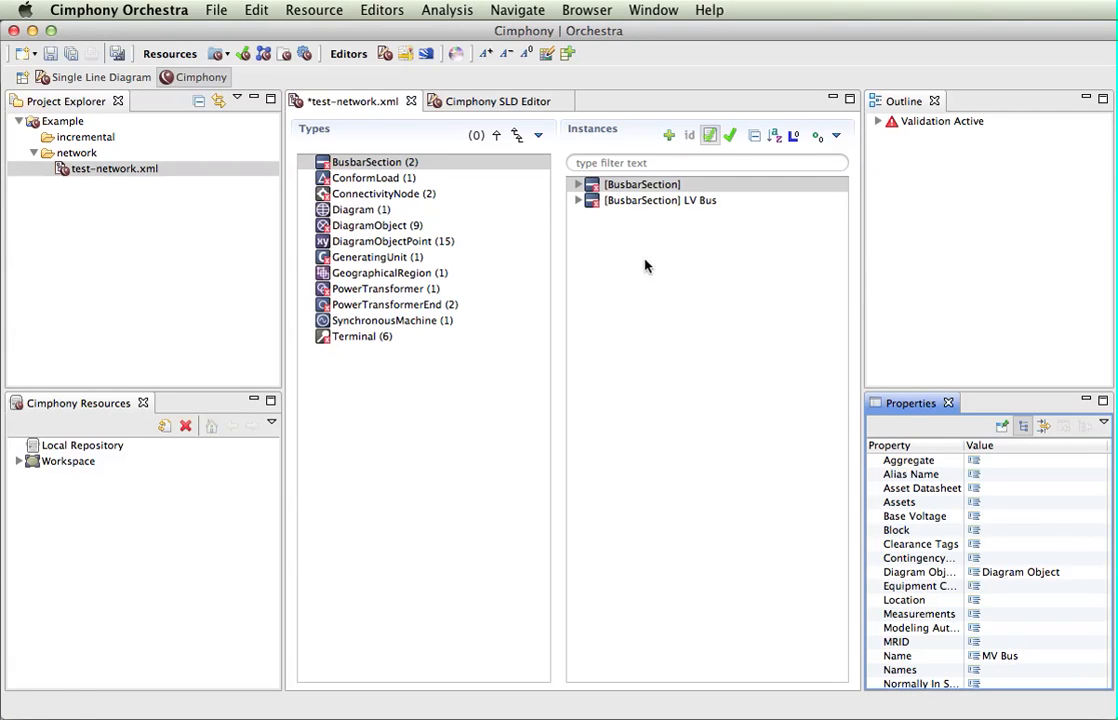
Check the validation results of the MV Bus and LV Bus busbar sections against both profiles
click(566, 229)
click(578, 186)
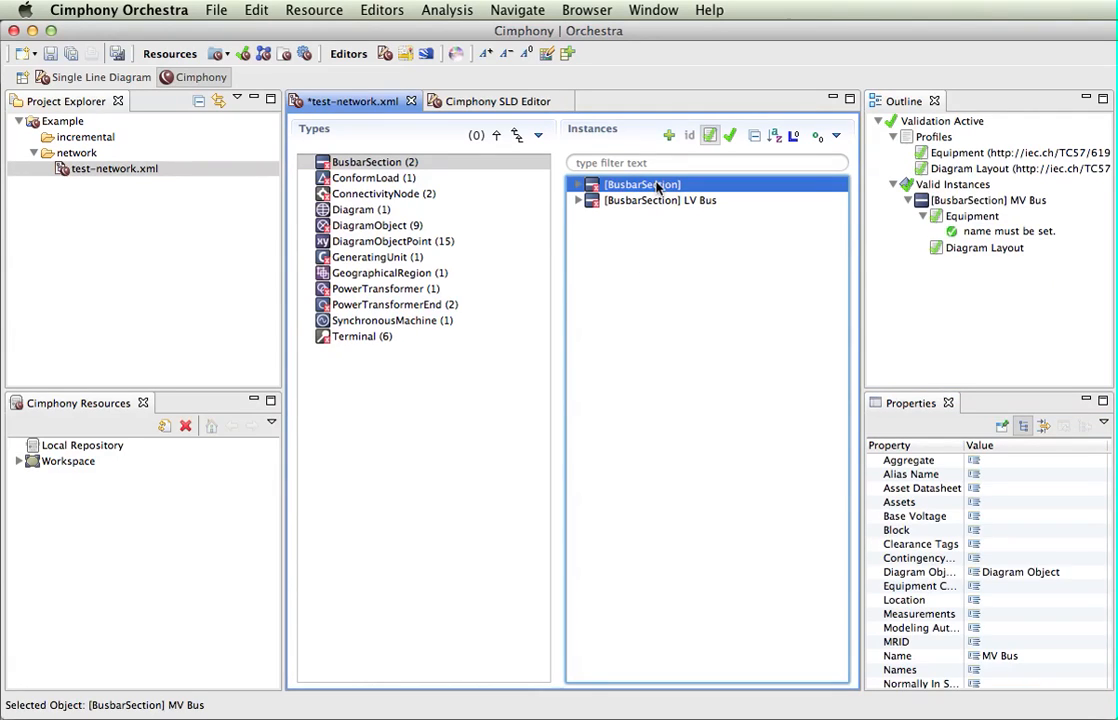
click(995, 657)
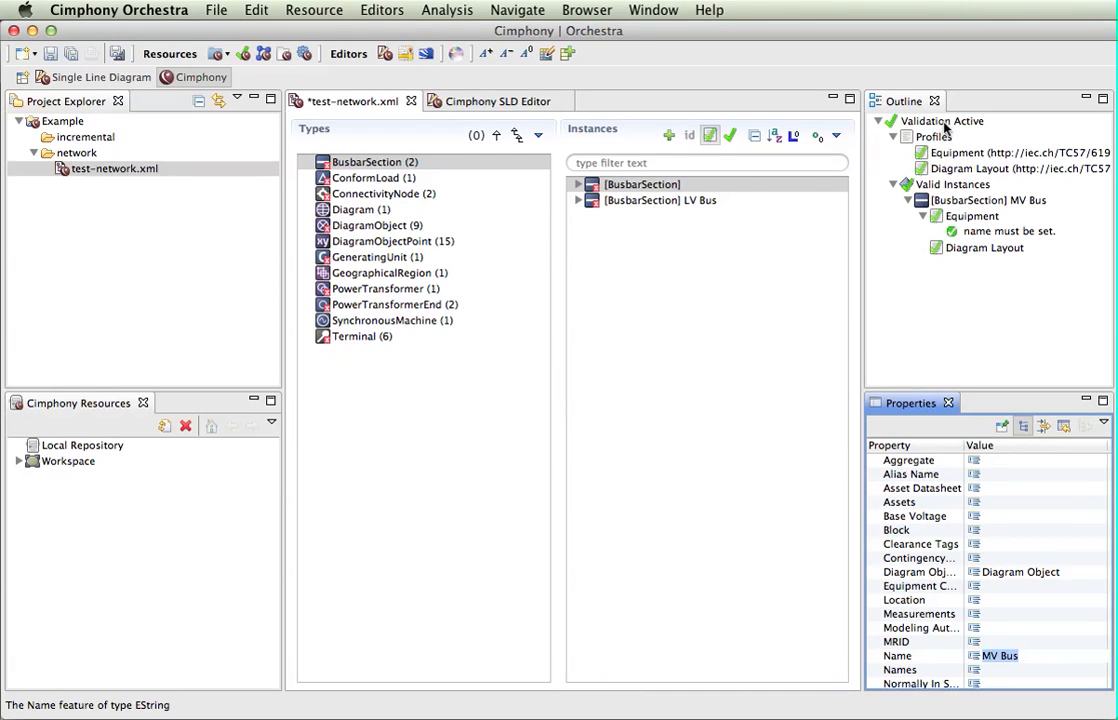
click(620, 184)
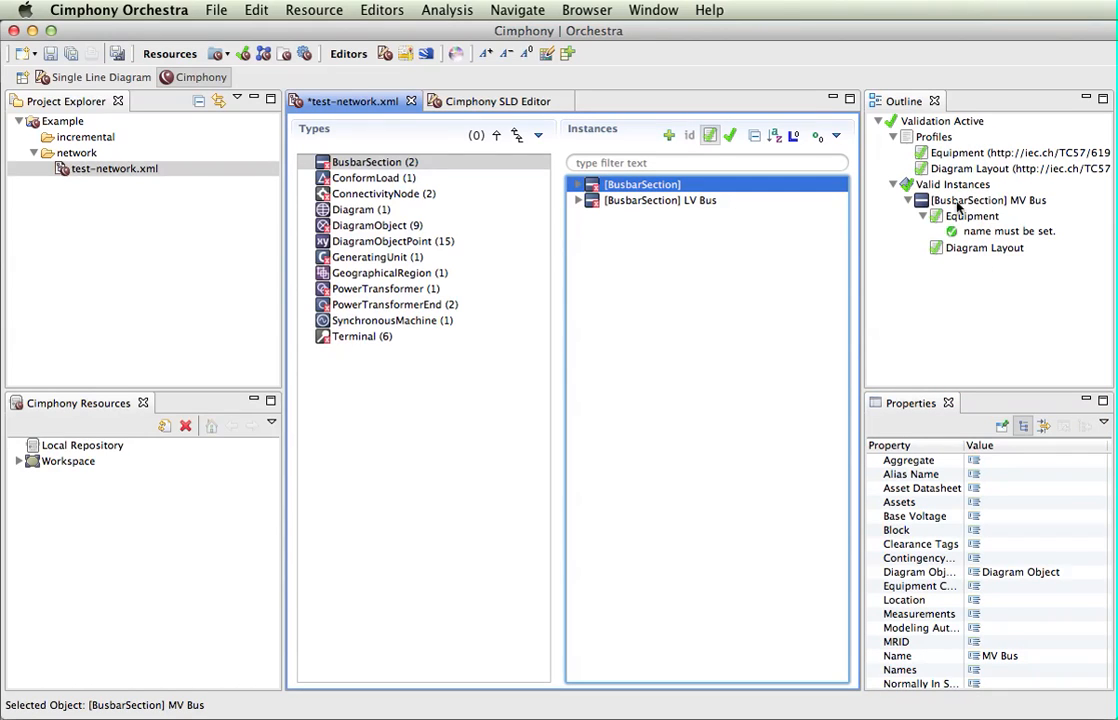
click(630, 200)
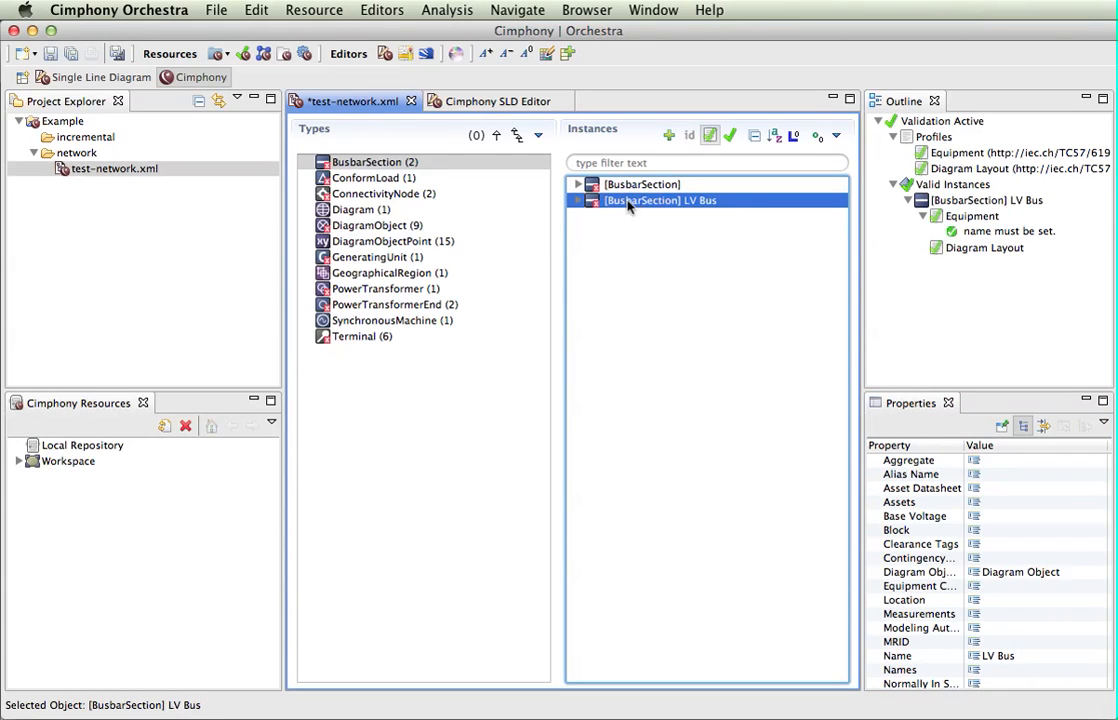
Reload the BusbarSection instances and refresh the model browser to update the labels and validation markers
click(387, 165)
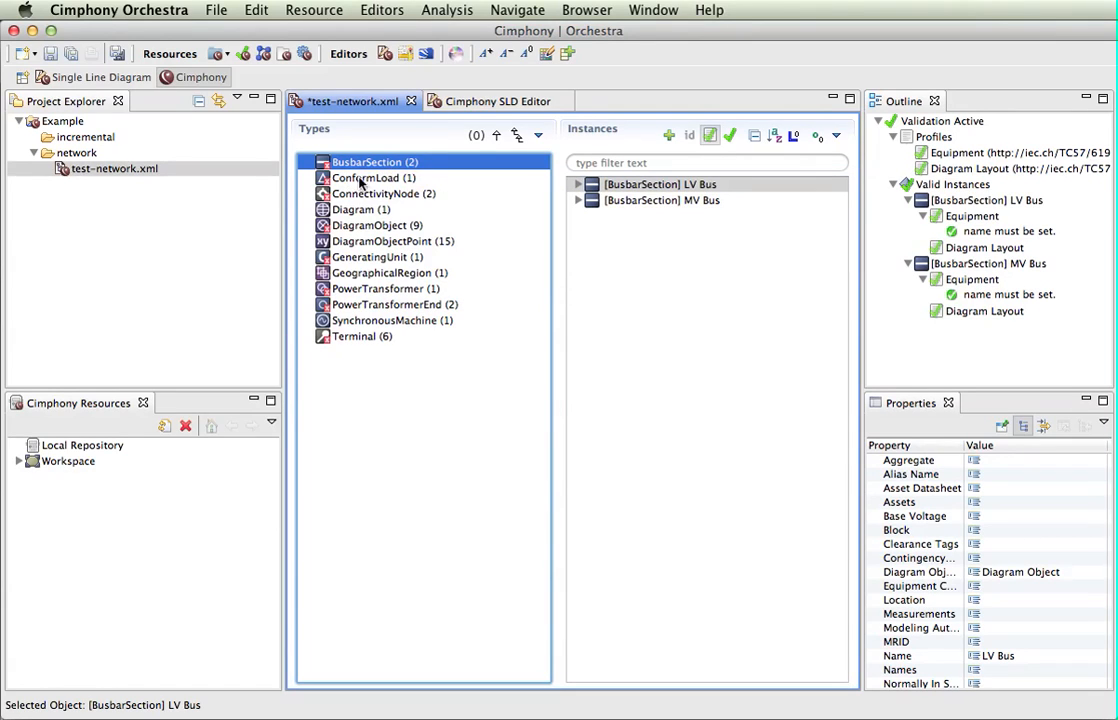
click(580, 9)
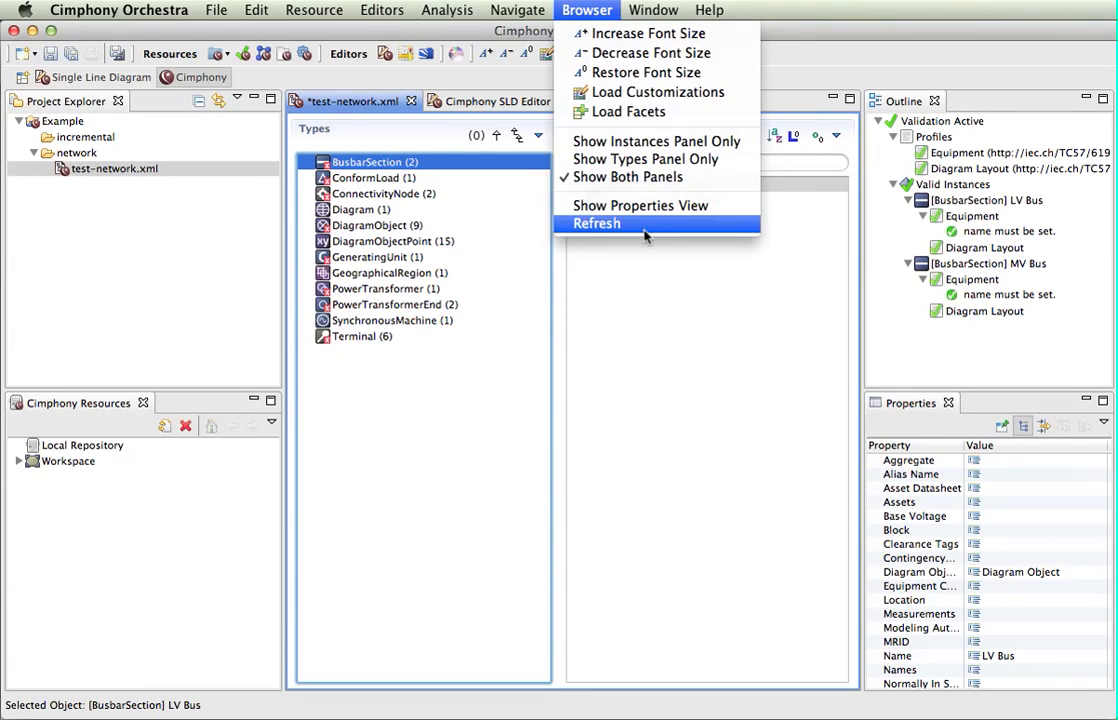
click(610, 221)
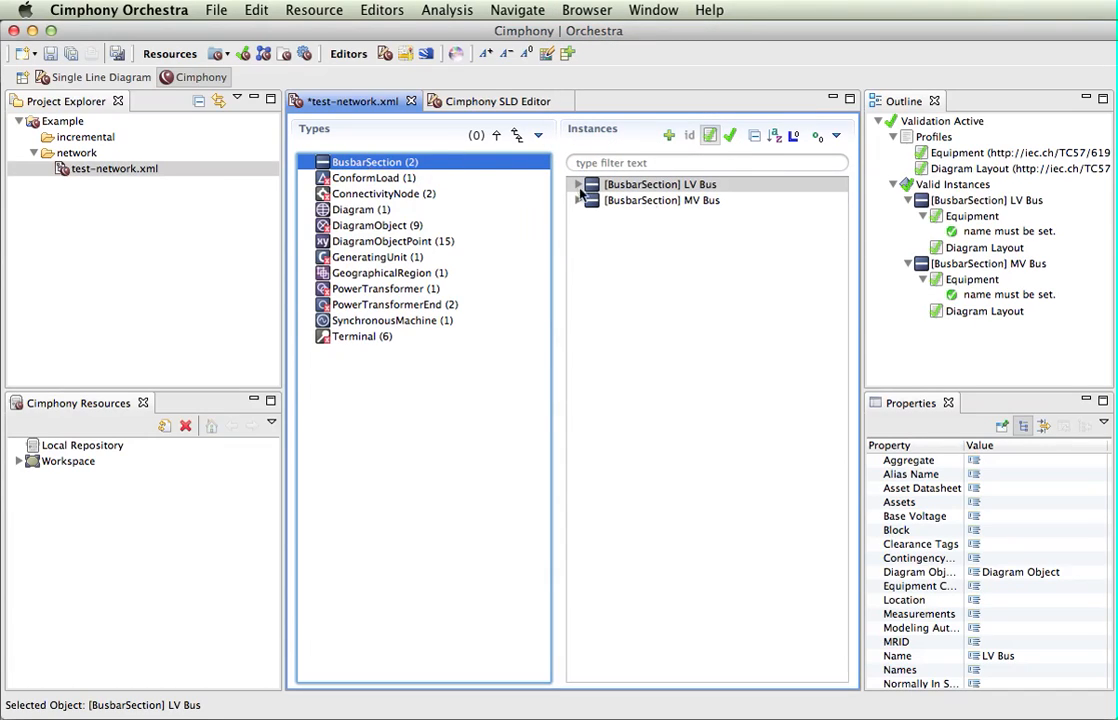
Set the name of the ConformLoad instance to Load A
click(386, 181)
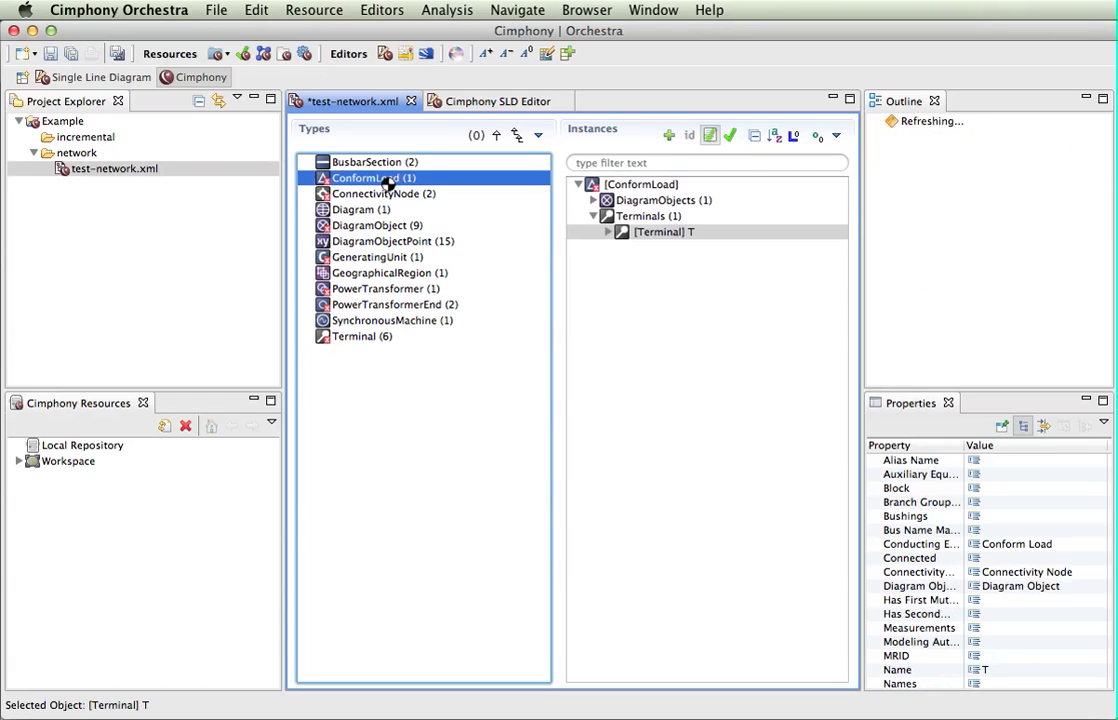
click(637, 186)
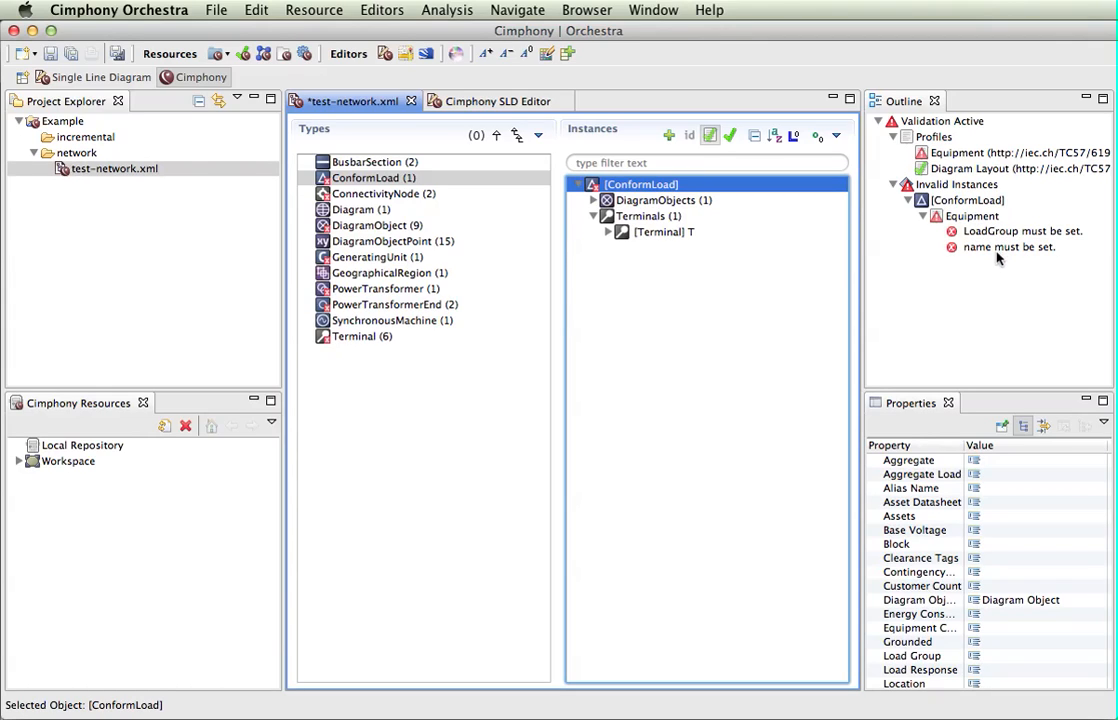
scroll(1023, 575, down, 3)
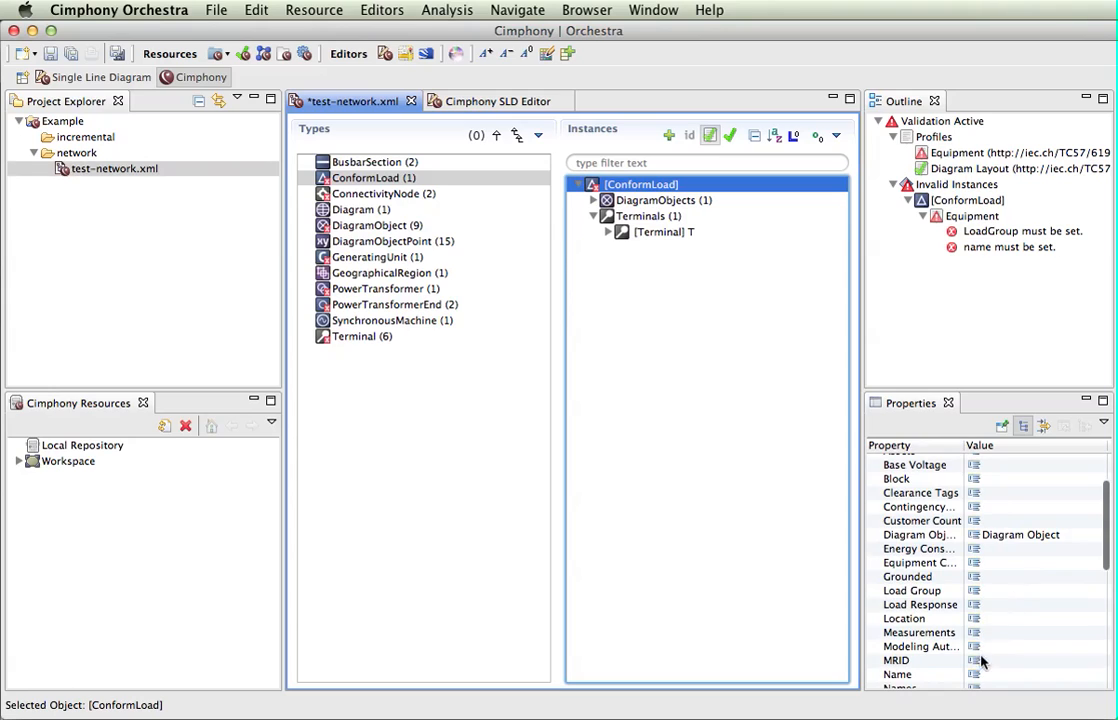
scroll(980, 658, down, 1)
click(1028, 648)
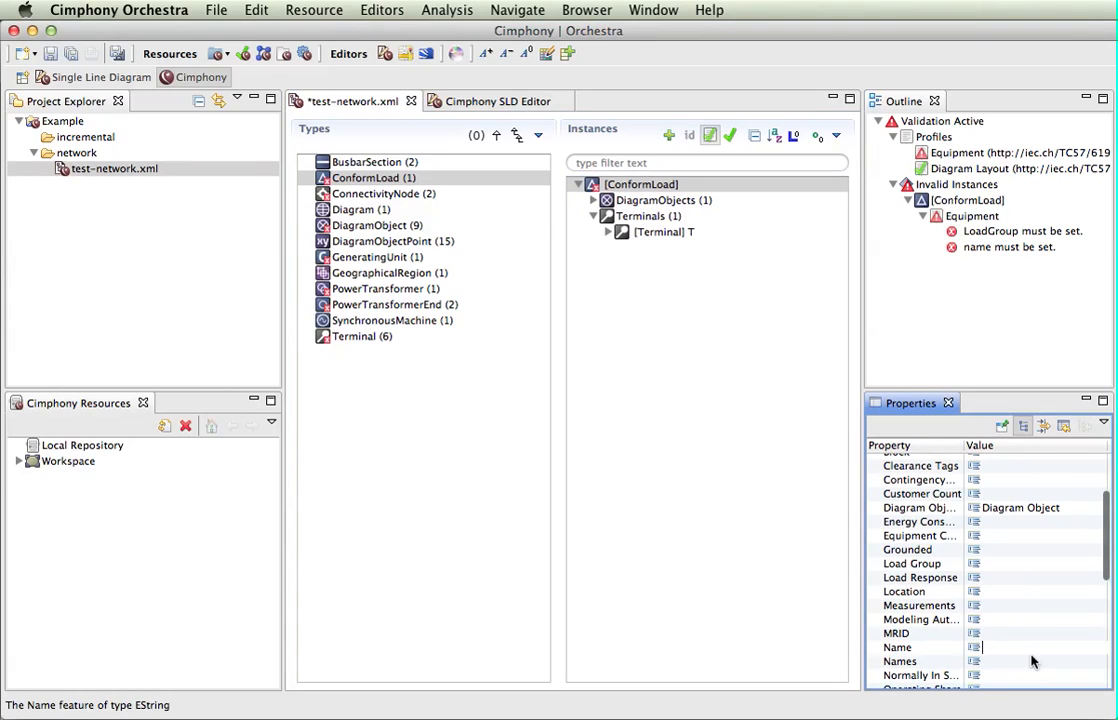
text(Load A)
key(Return)
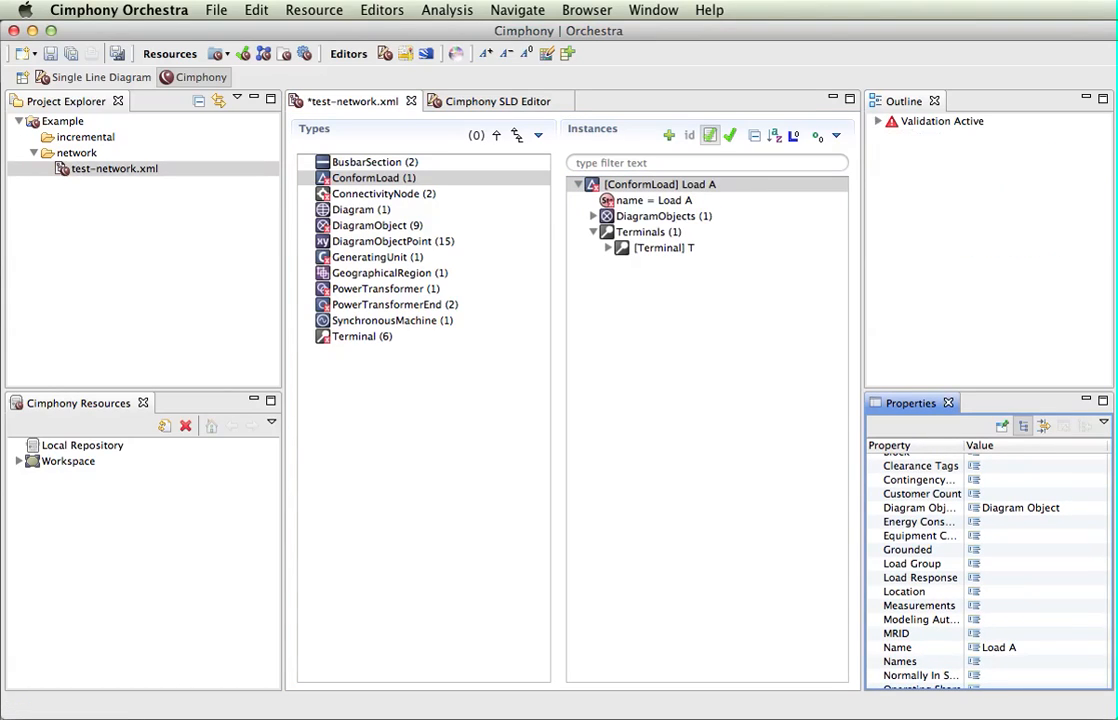
Expand the validation outline for Load A to examine its profiles and individual Equipment constraints
click(684, 184)
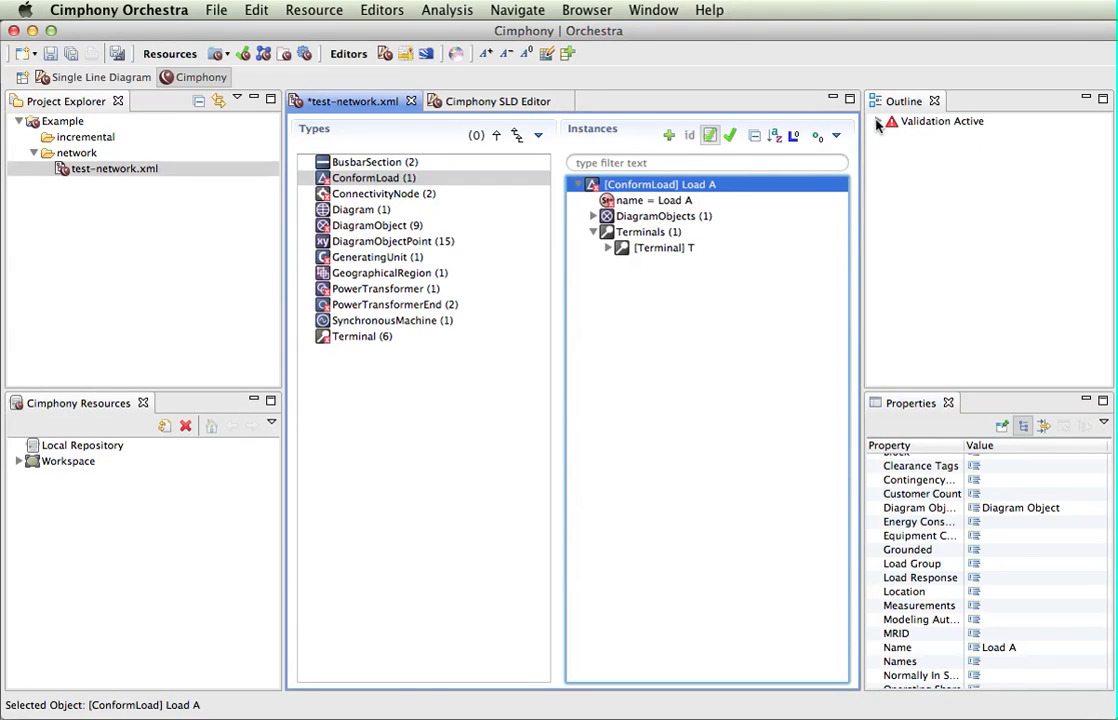
click(878, 123)
click(893, 153)
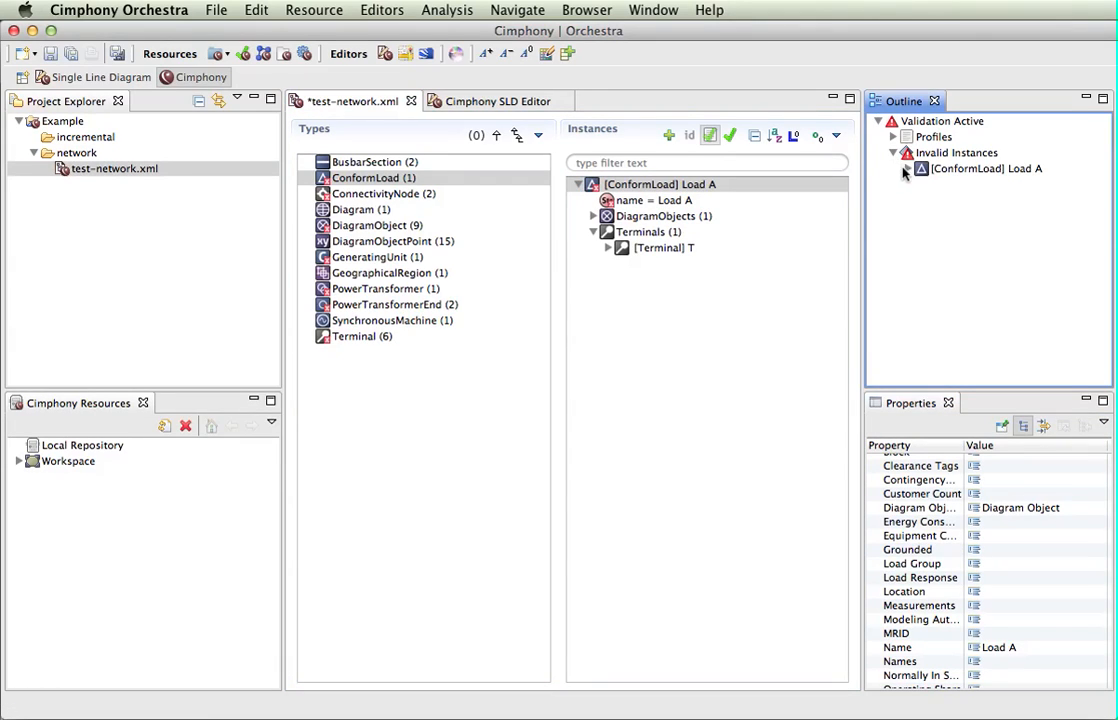
click(909, 169)
click(894, 137)
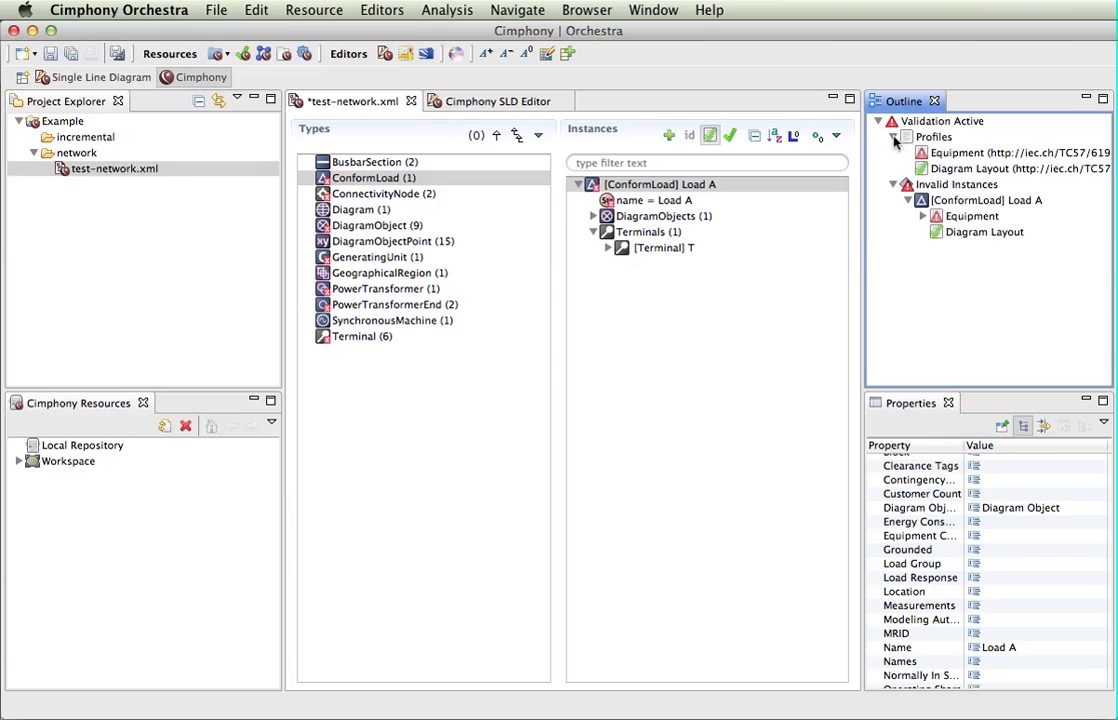
click(922, 217)
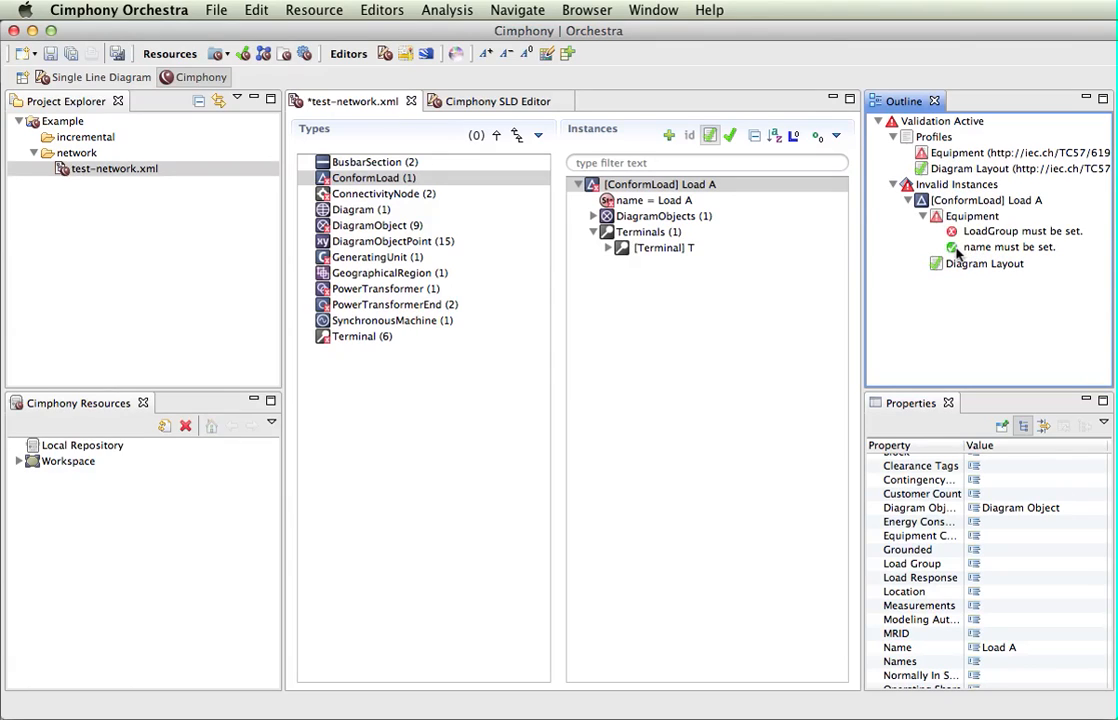
Show the empty references of the Load A instance and locate its LoadGroup reference
click(795, 138)
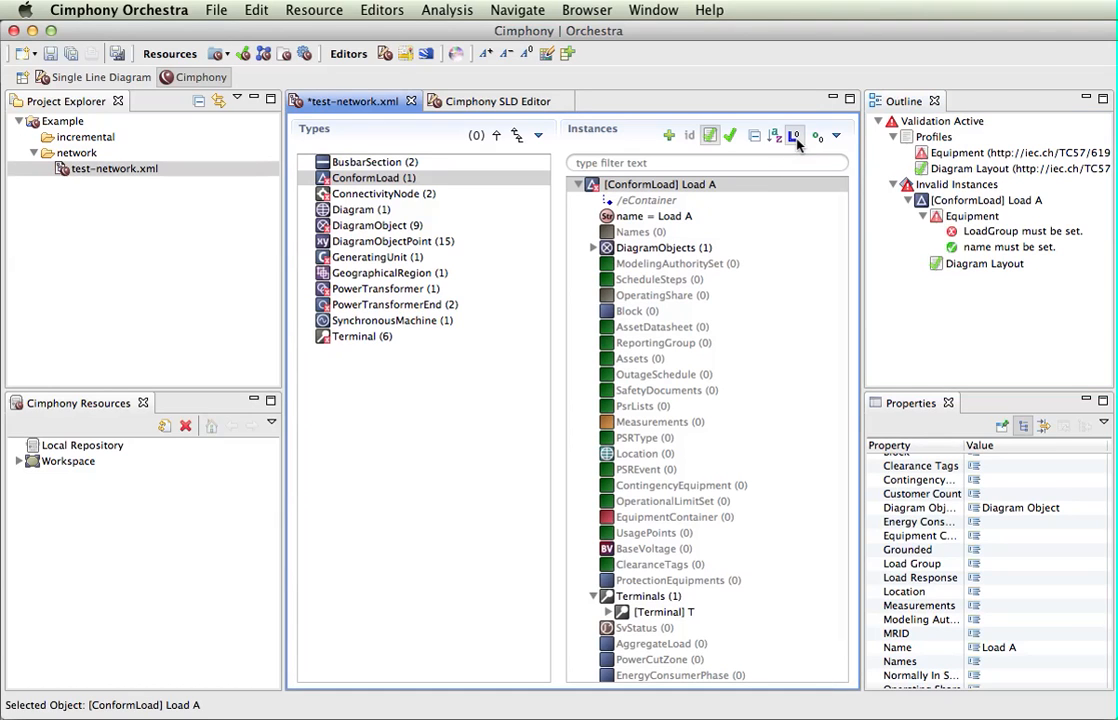
scroll(642, 340, down, 2)
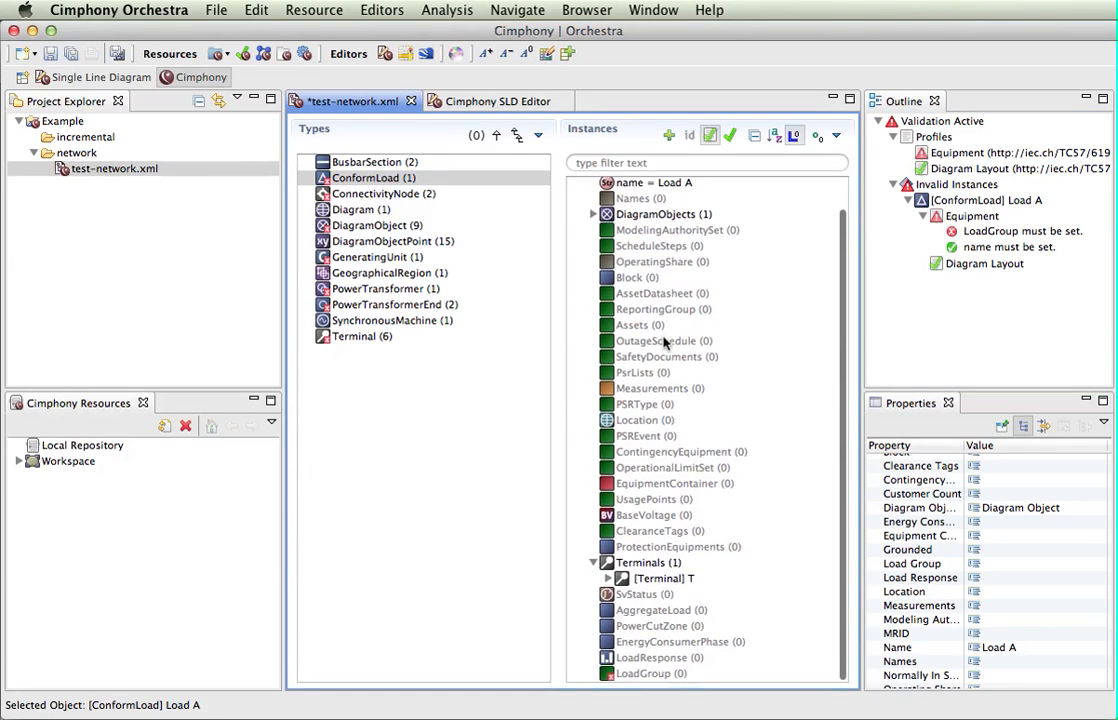
scroll(654, 277, up, 2)
scroll(655, 300, down, 2)
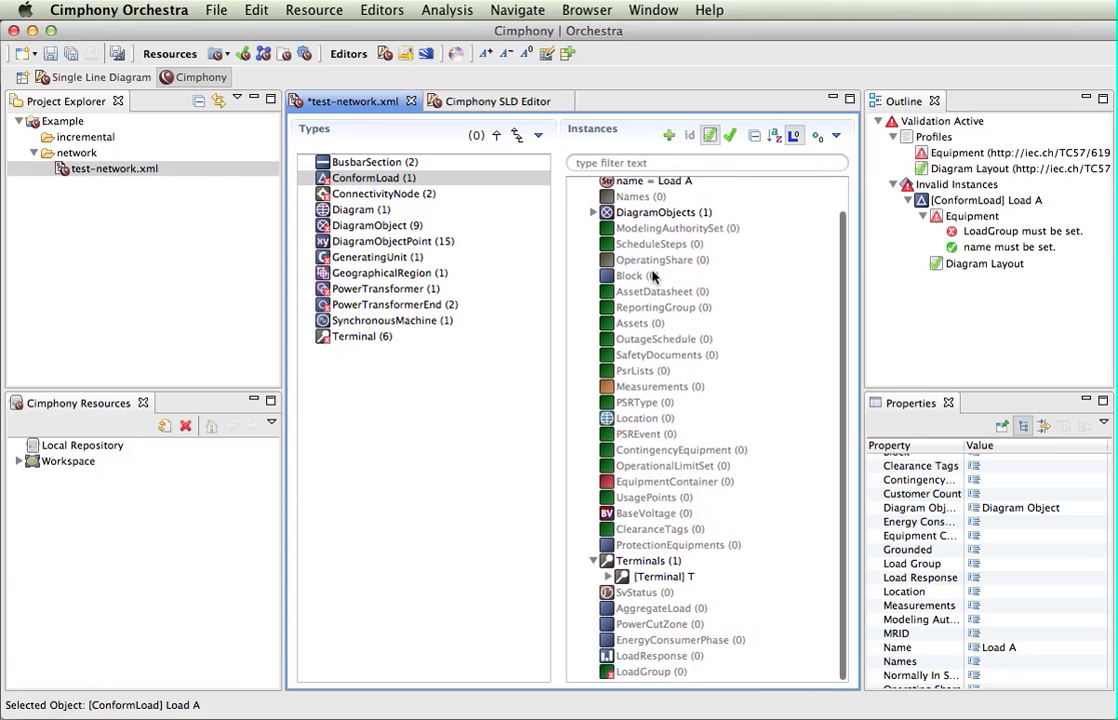
Create one ConformLoadGroup instance (IEC CIM v15), add it to Load A's LoadGroup reference, and expand that reference
scroll(663, 340, up, 2)
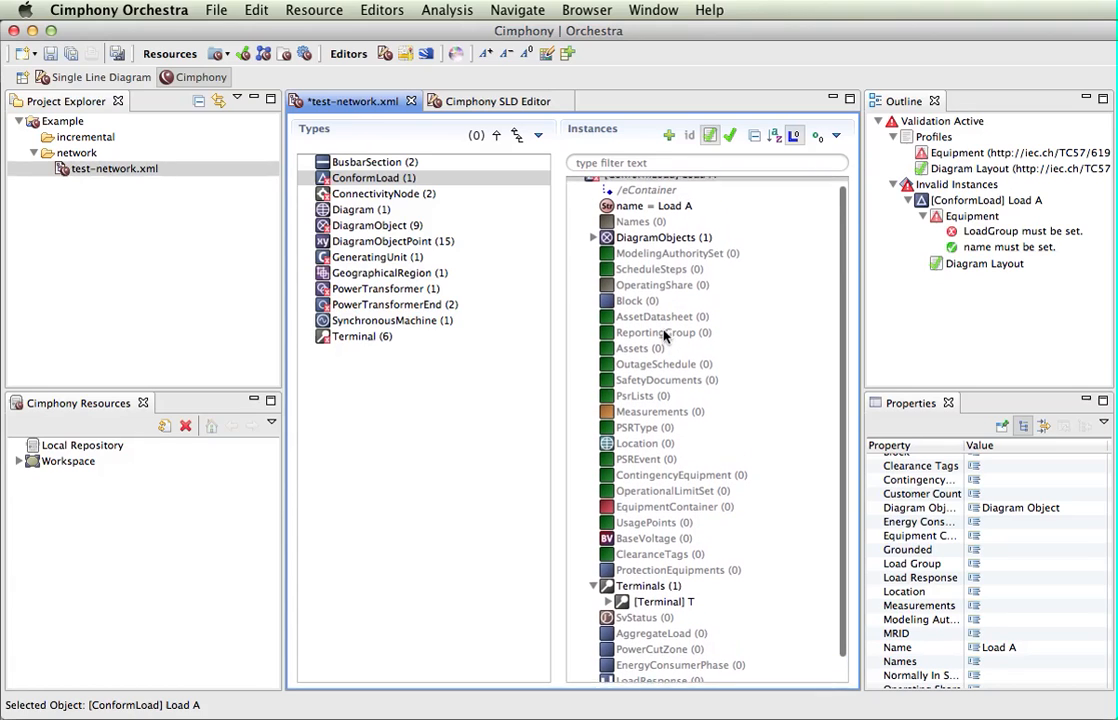
scroll(665, 337, down, 1)
scroll(663, 337, down, 1)
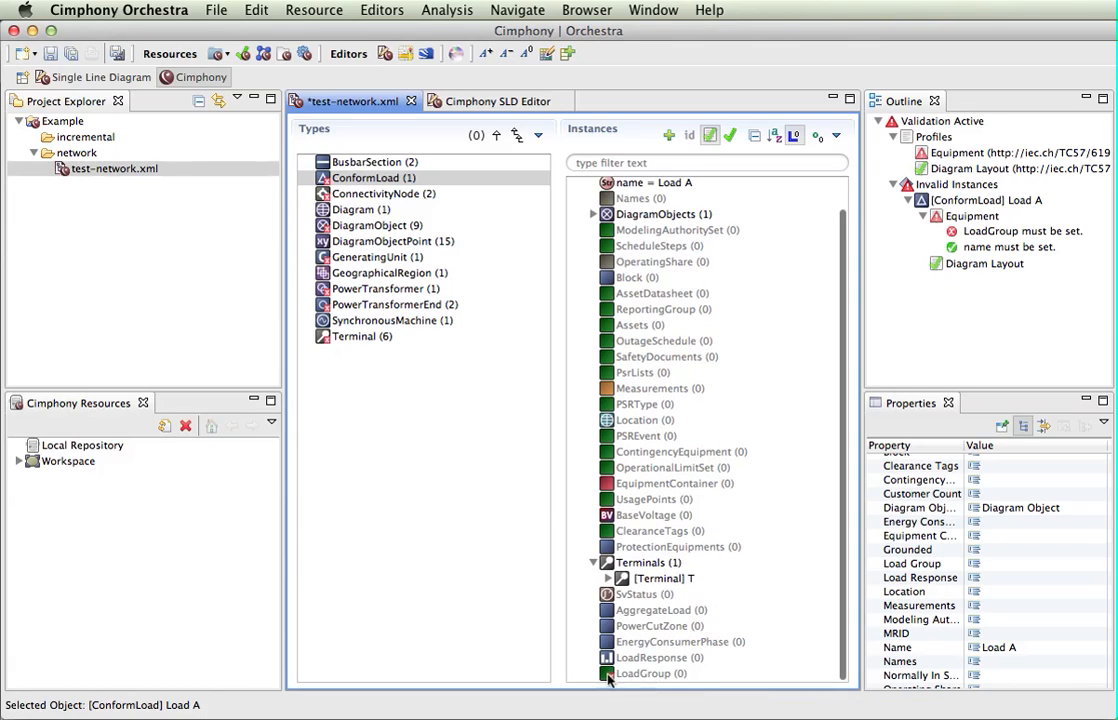
click(646, 672)
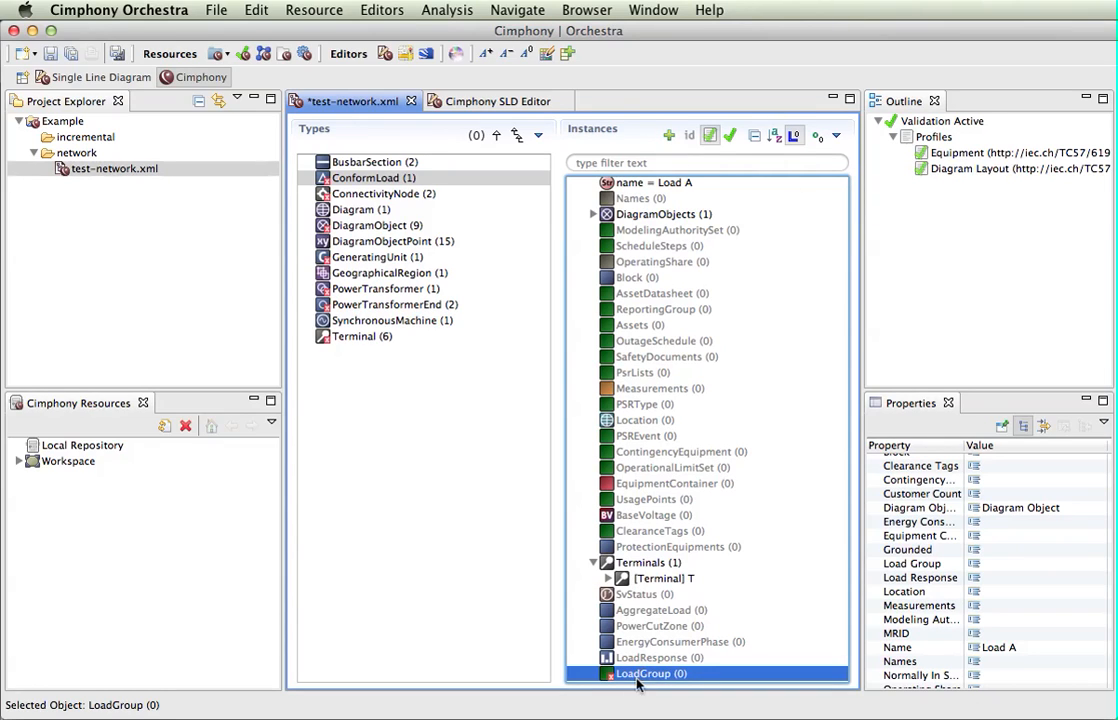
click(668, 135)
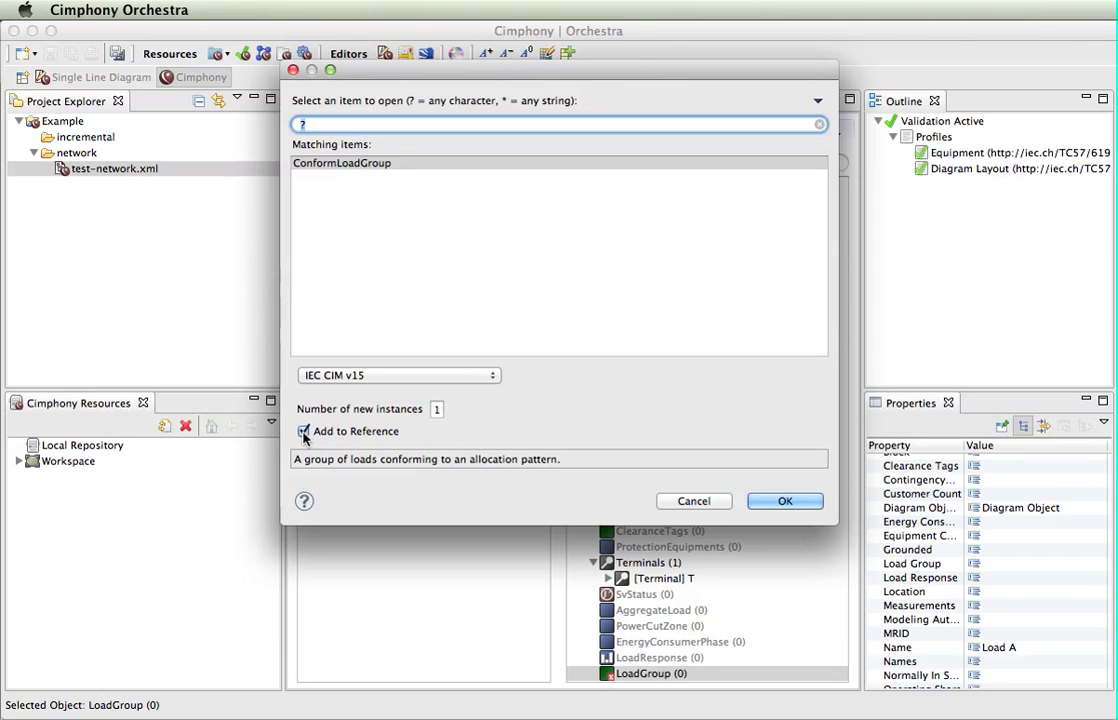
click(788, 503)
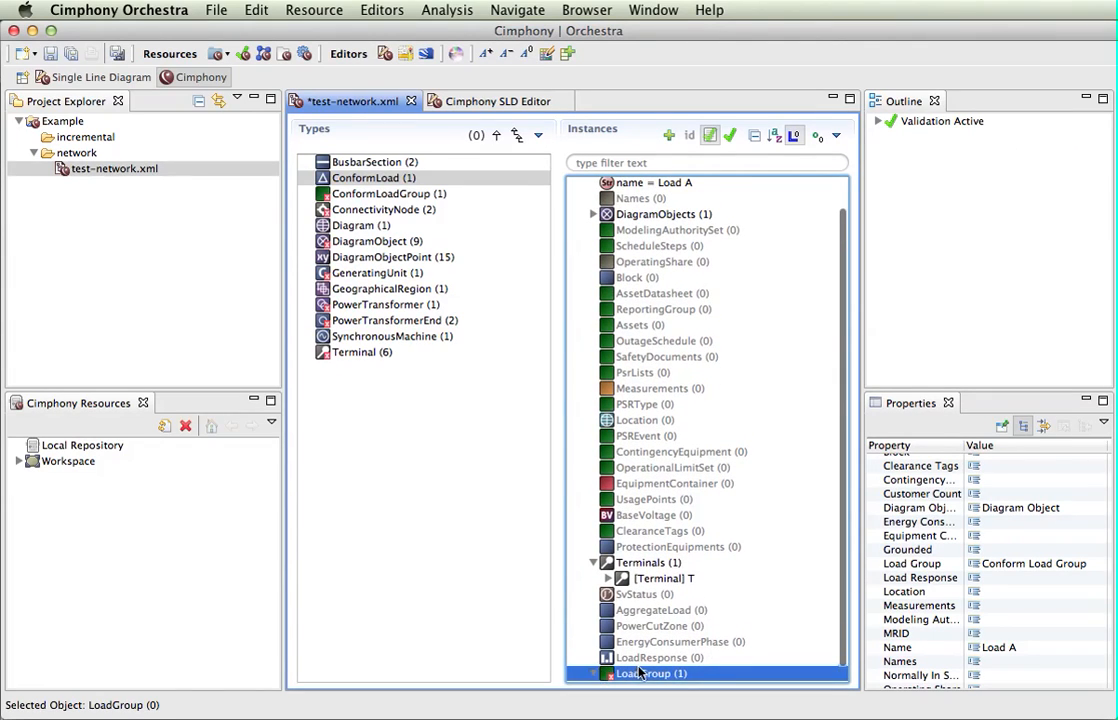
click(595, 673)
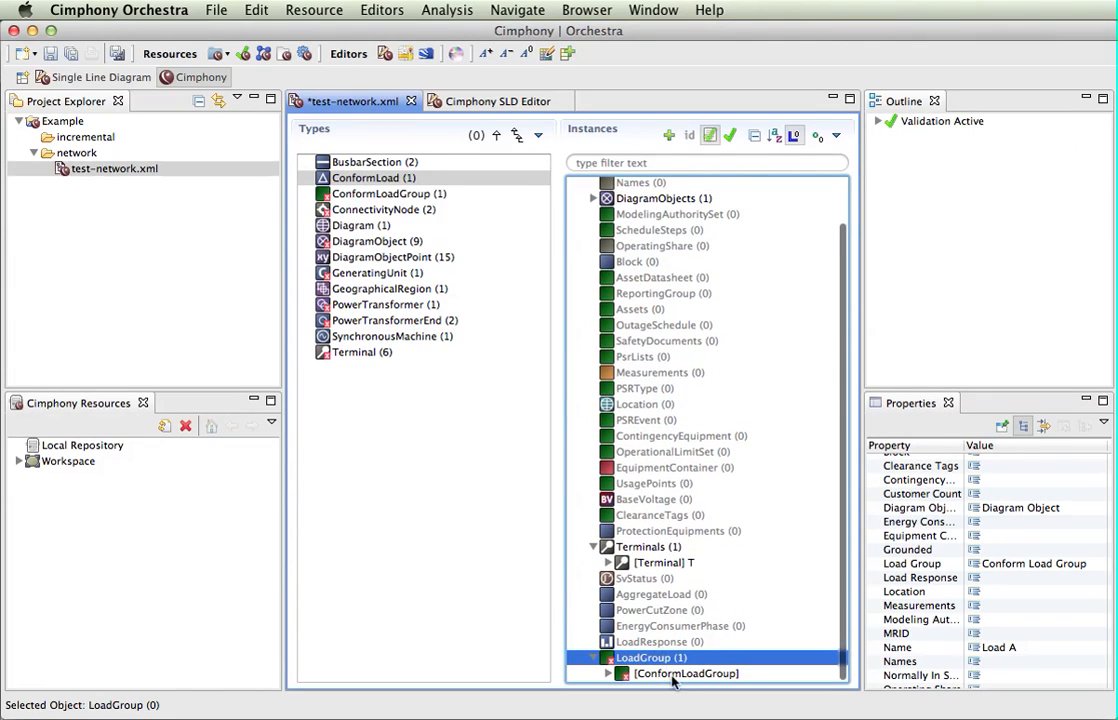
Review the validation results of the new ConformLoadGroup and of Load A, and hide the empty references
click(390, 195)
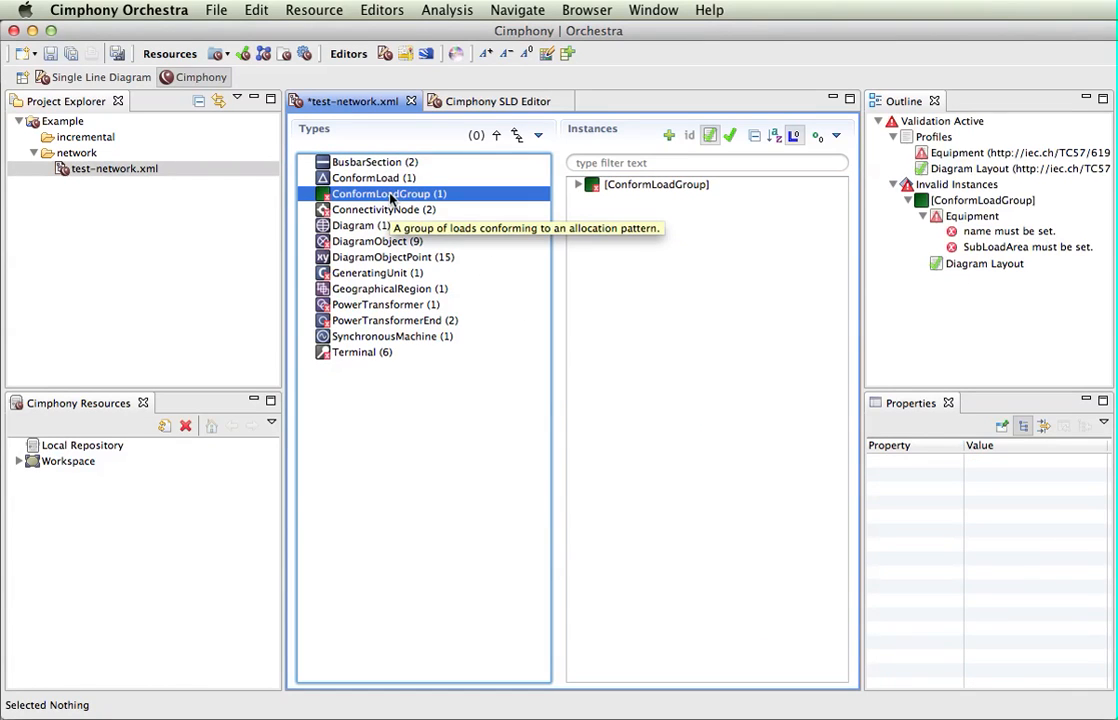
click(405, 178)
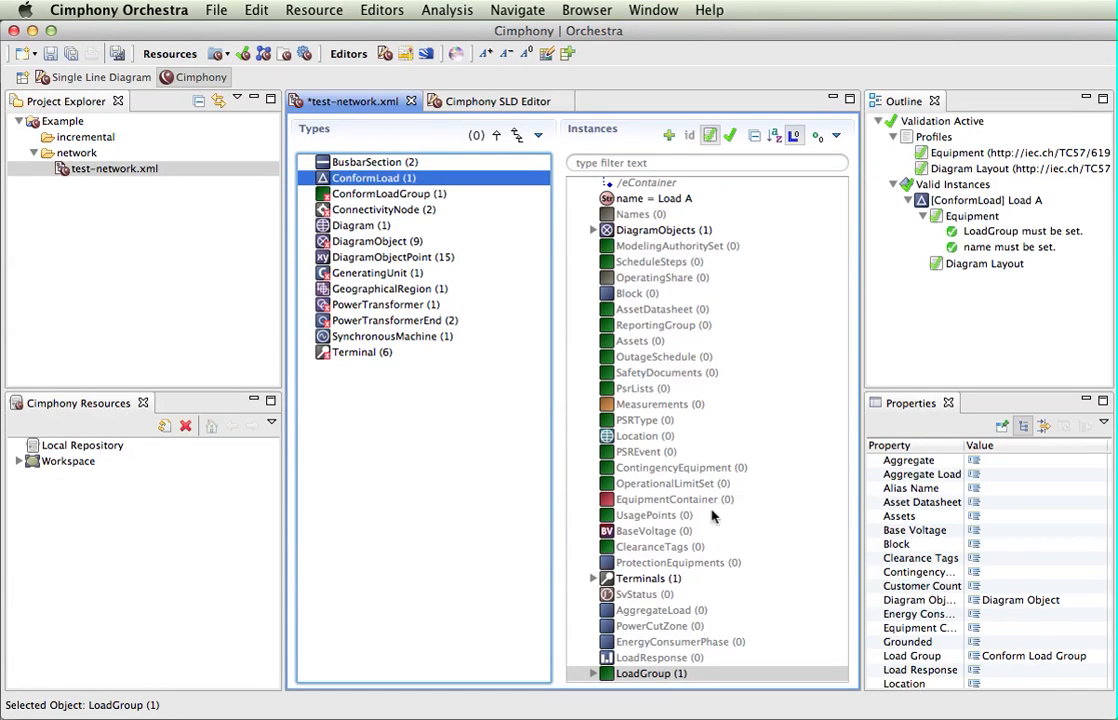
scroll(715, 500, up, 2)
click(651, 187)
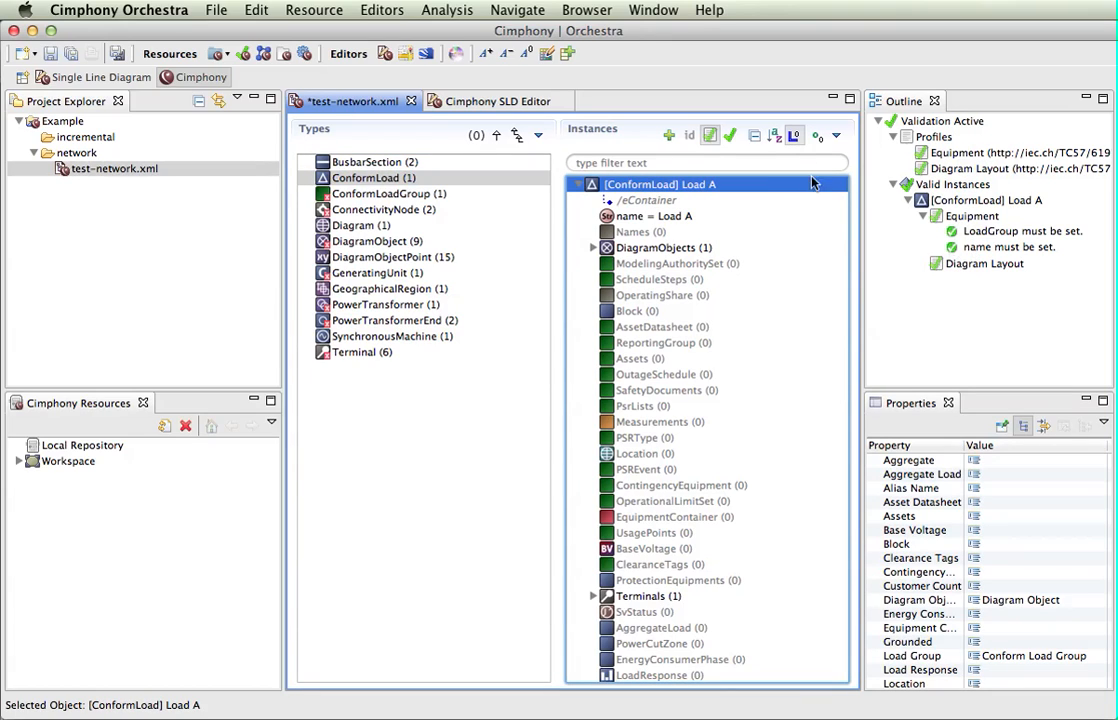
click(795, 138)
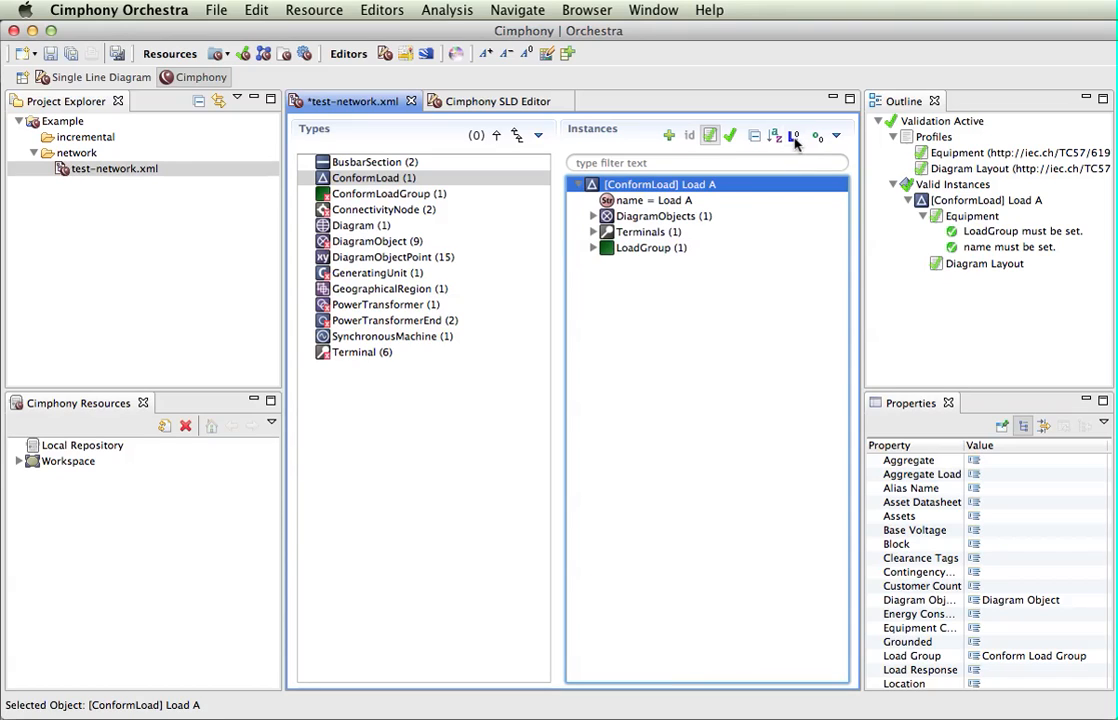
Inspect the validation results of the ConformLoadGroup, PowerTransformer and GeographicalRegion instances
click(370, 194)
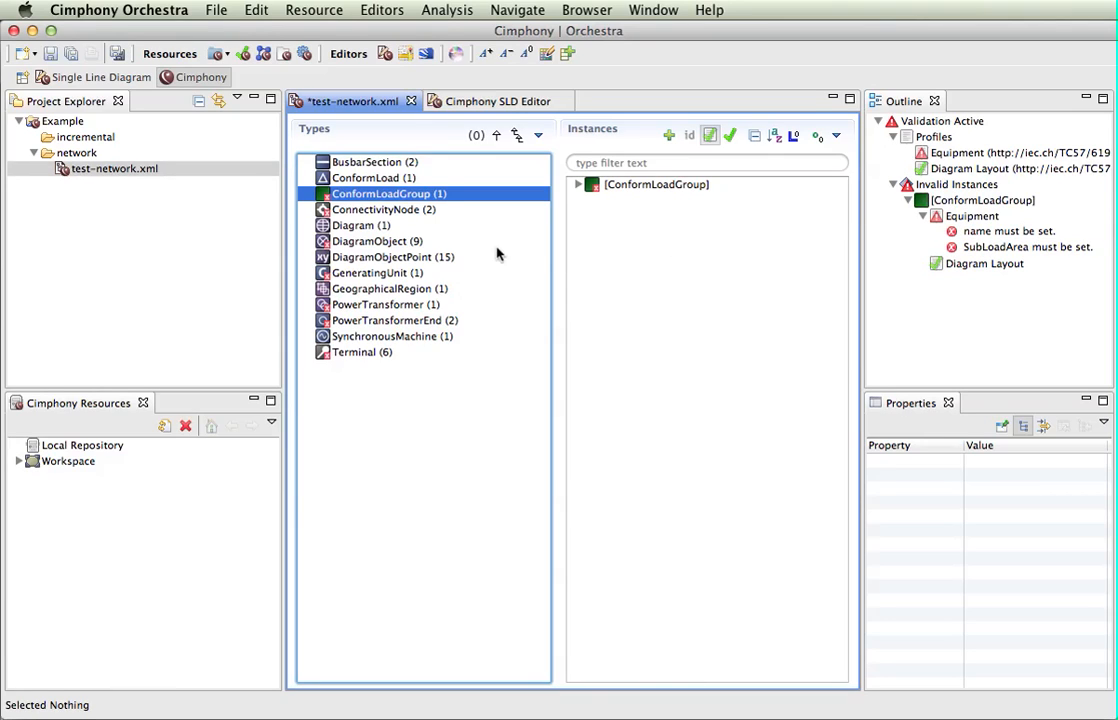
click(369, 308)
click(688, 186)
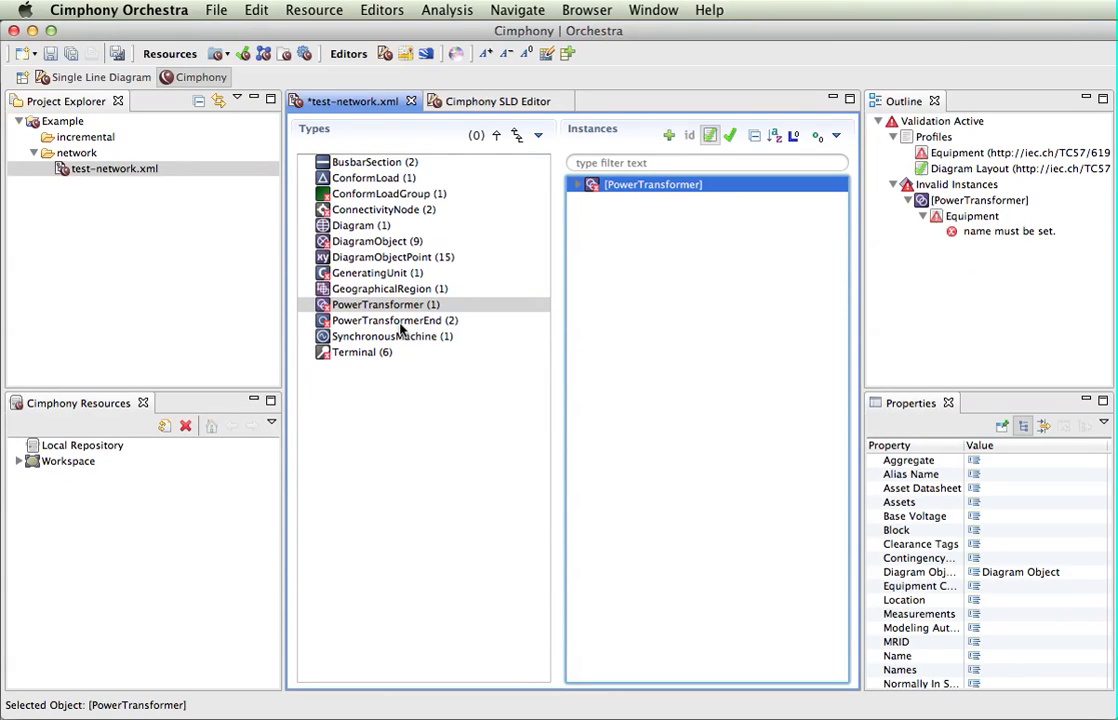
click(372, 289)
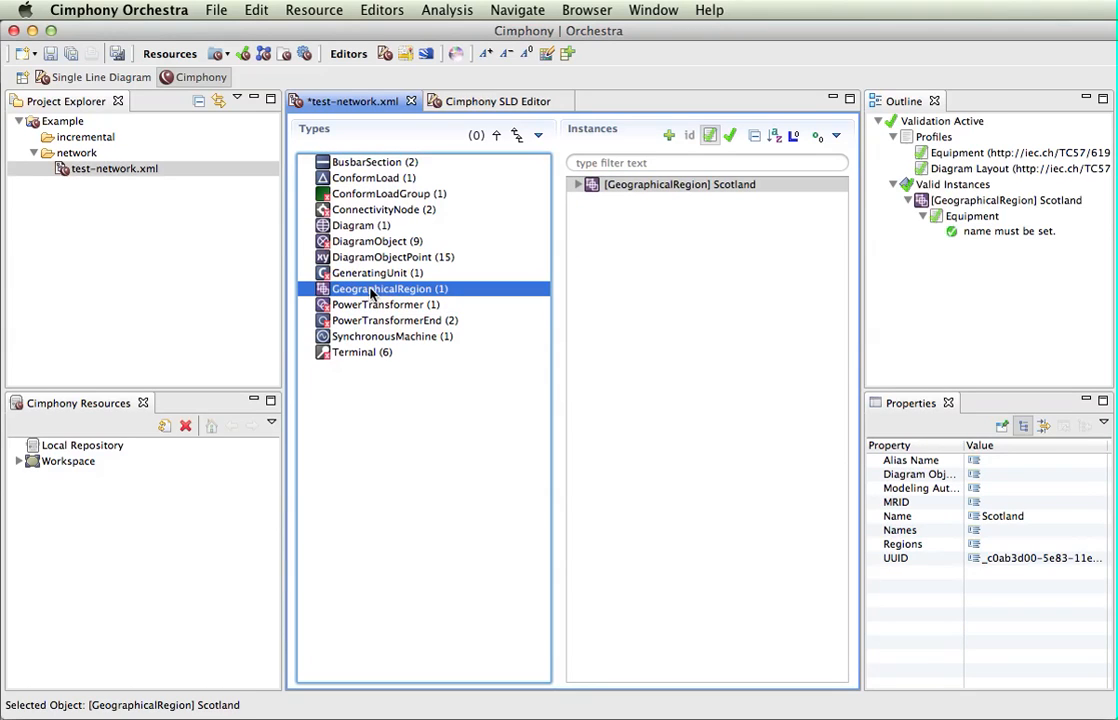
Add one new Substation instance (IEC CIM v15) to the model and display its validation constraints
click(380, 410)
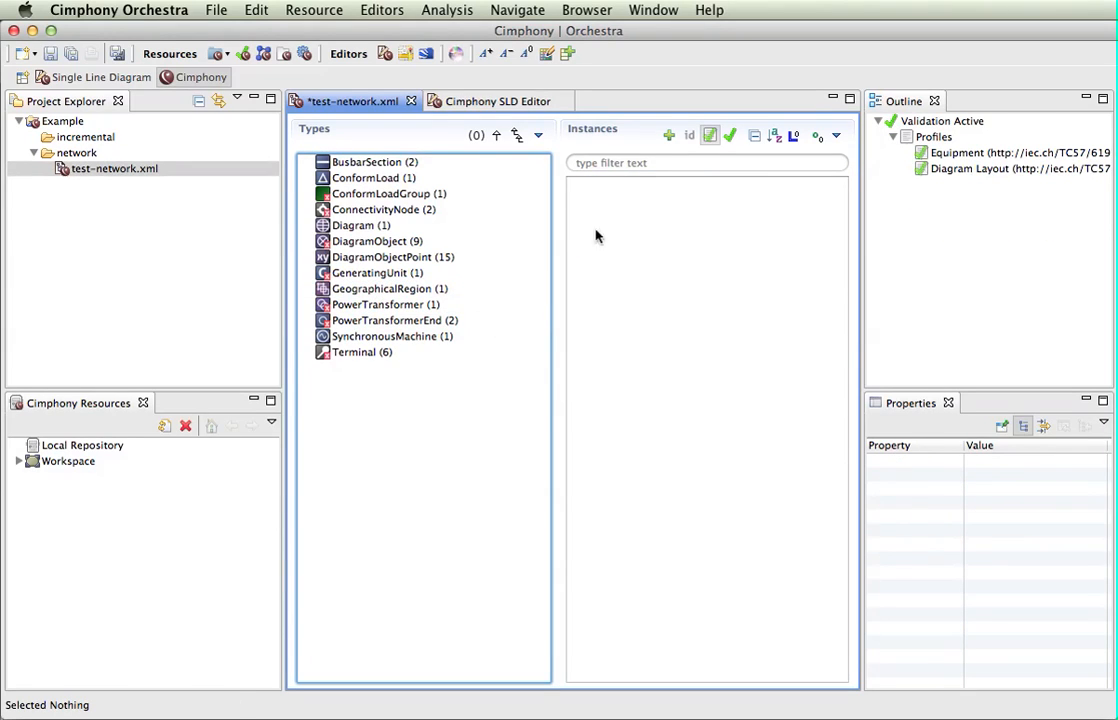
click(708, 138)
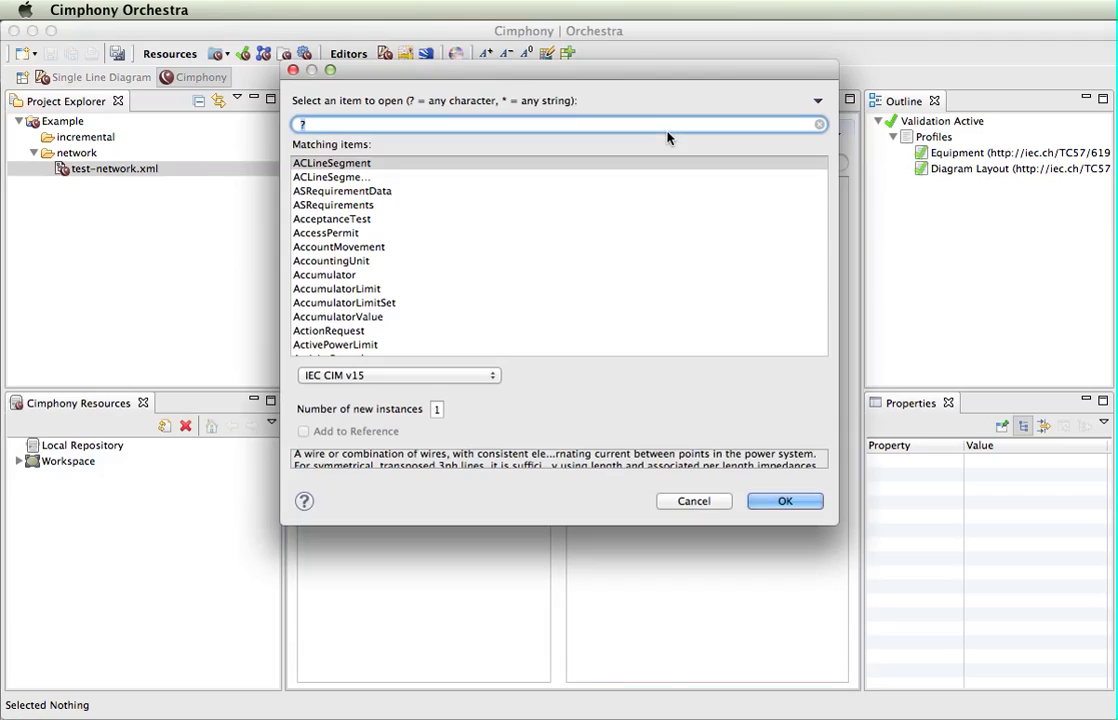
text(Subs)
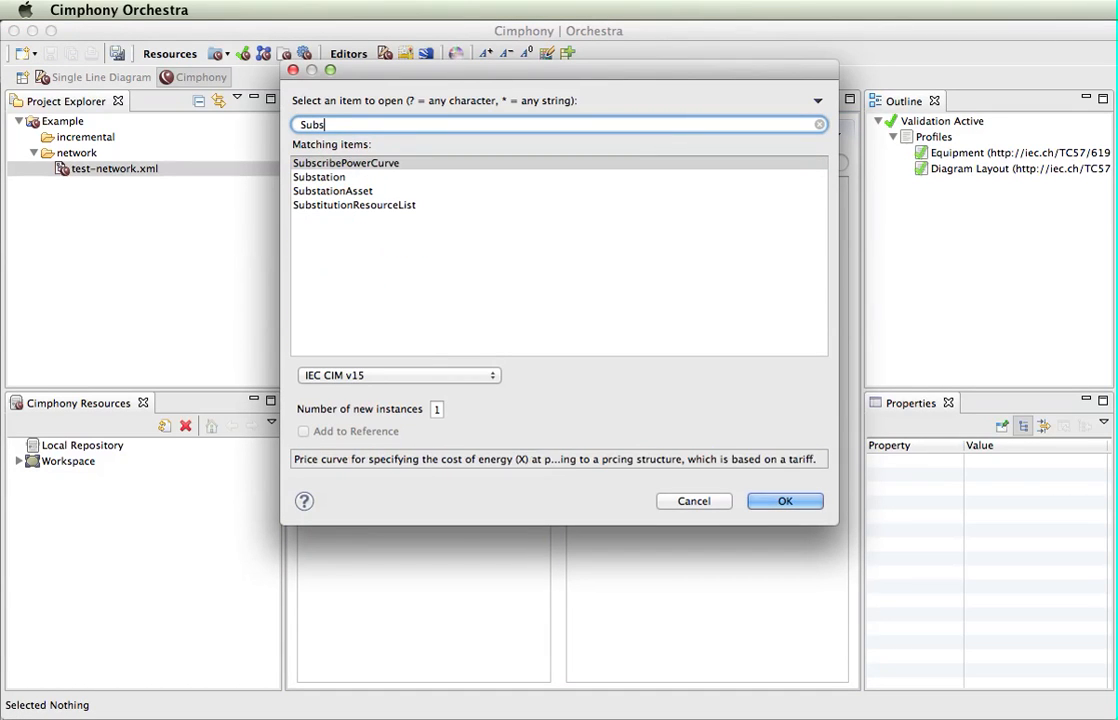
click(320, 177)
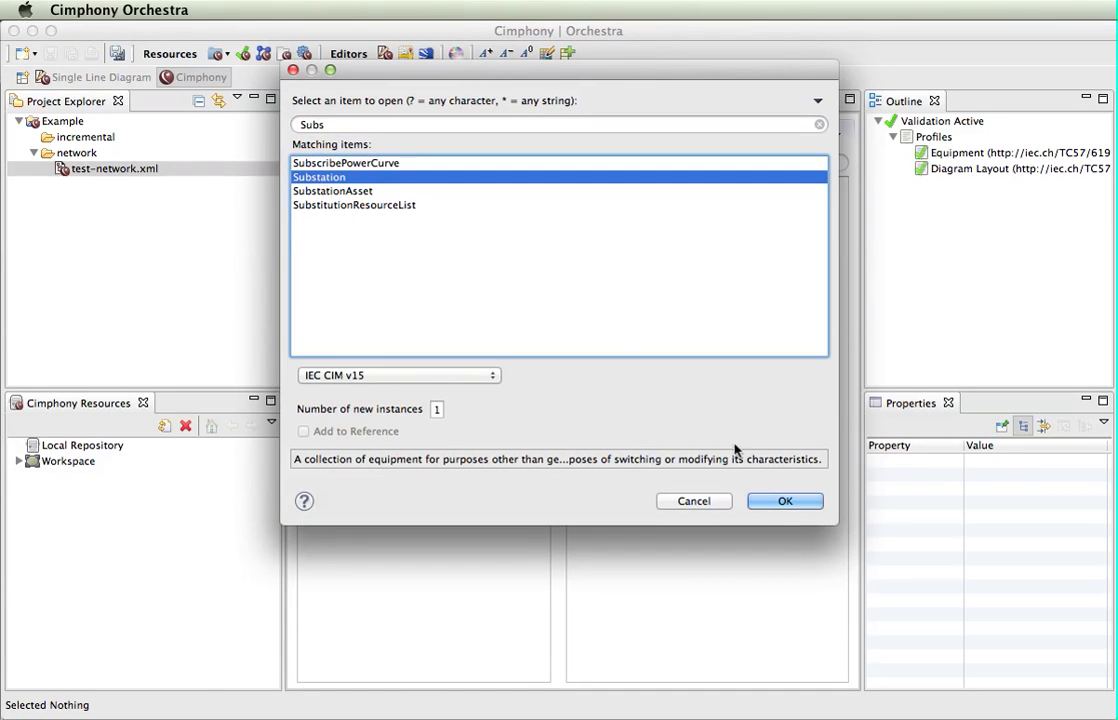
click(783, 500)
click(357, 338)
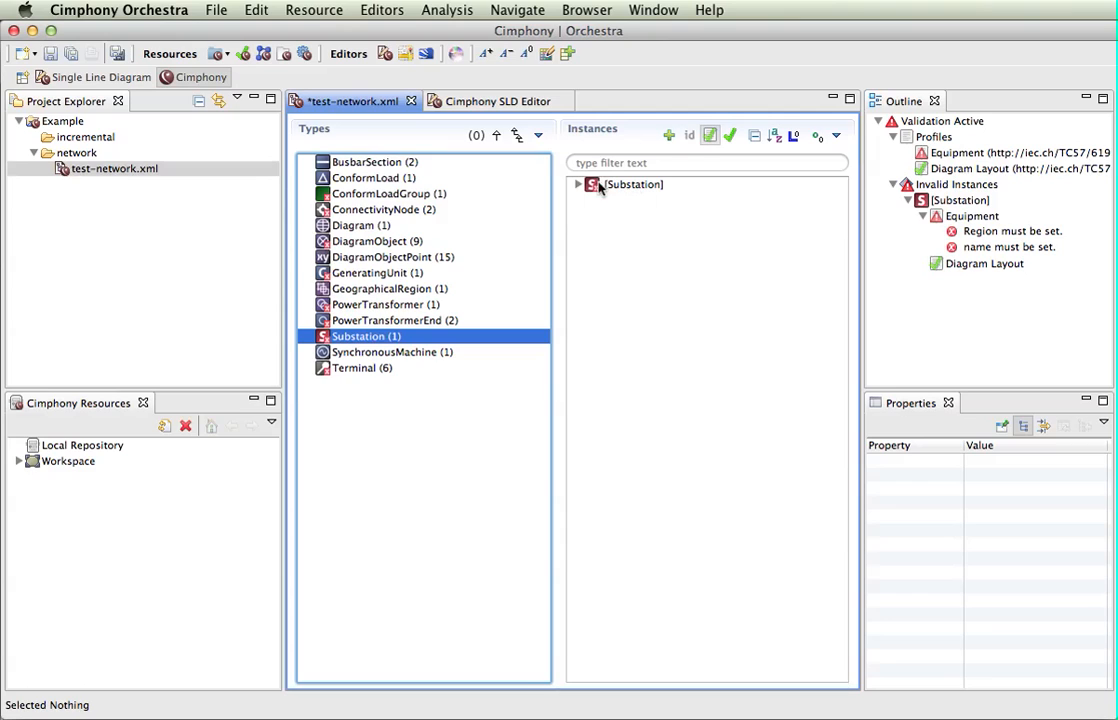
click(450, 408)
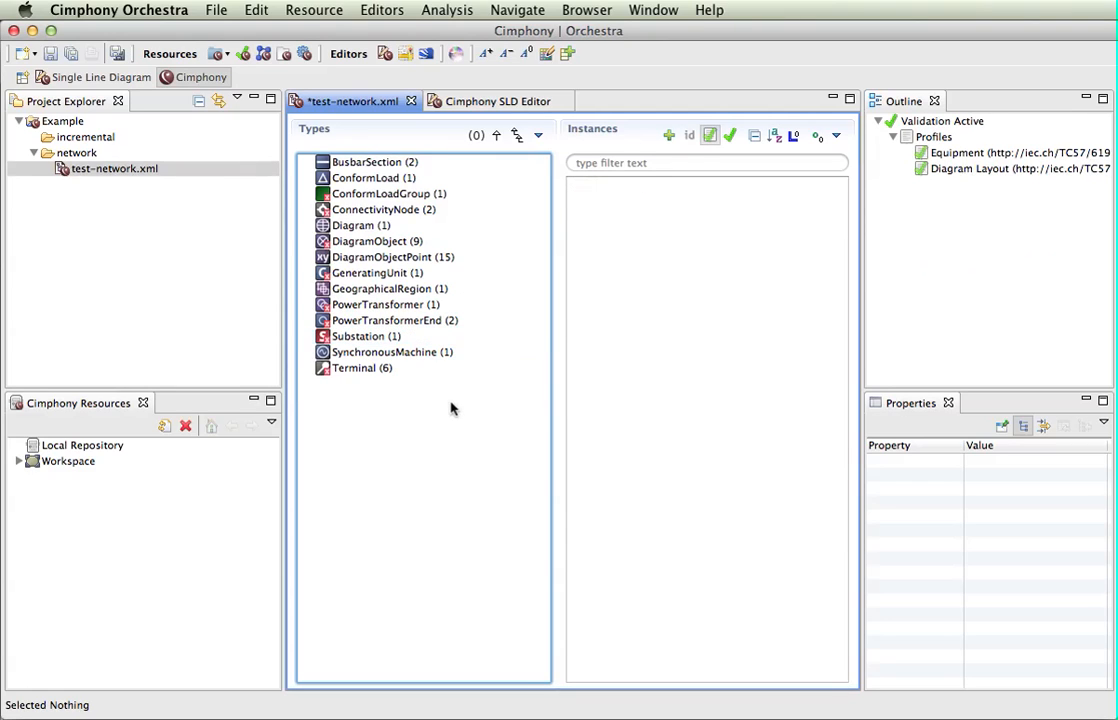
Show the Substation's empty references and create one SubGeographicalRegion instance, adding it to the Substation's Region reference
click(367, 336)
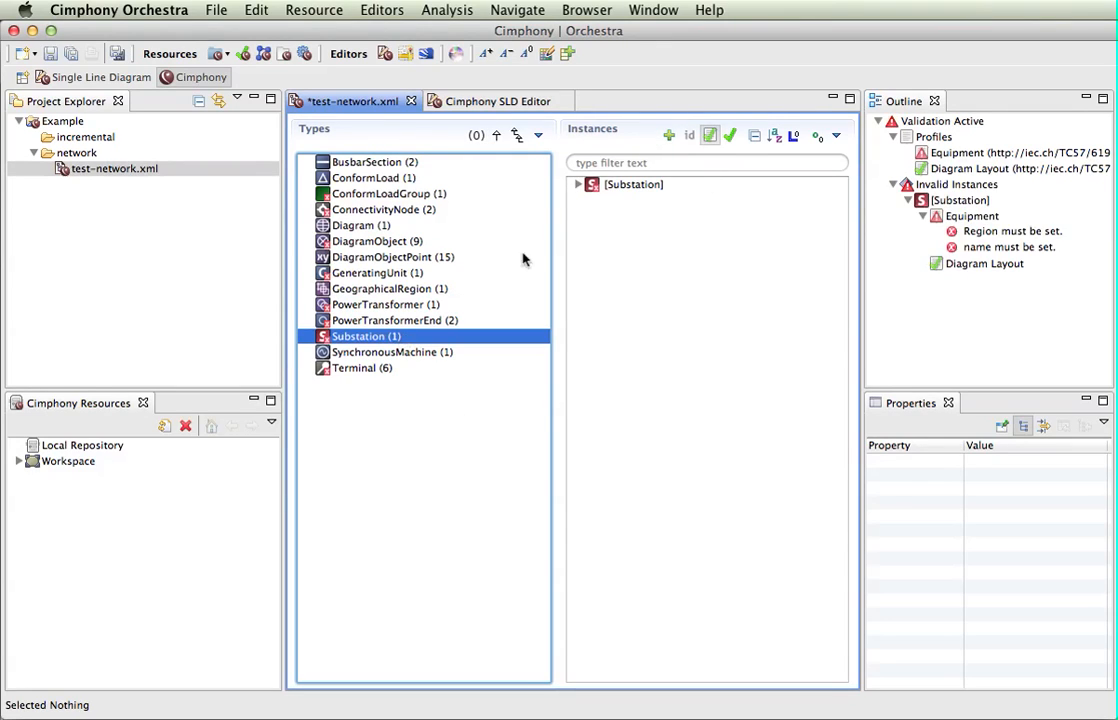
click(795, 137)
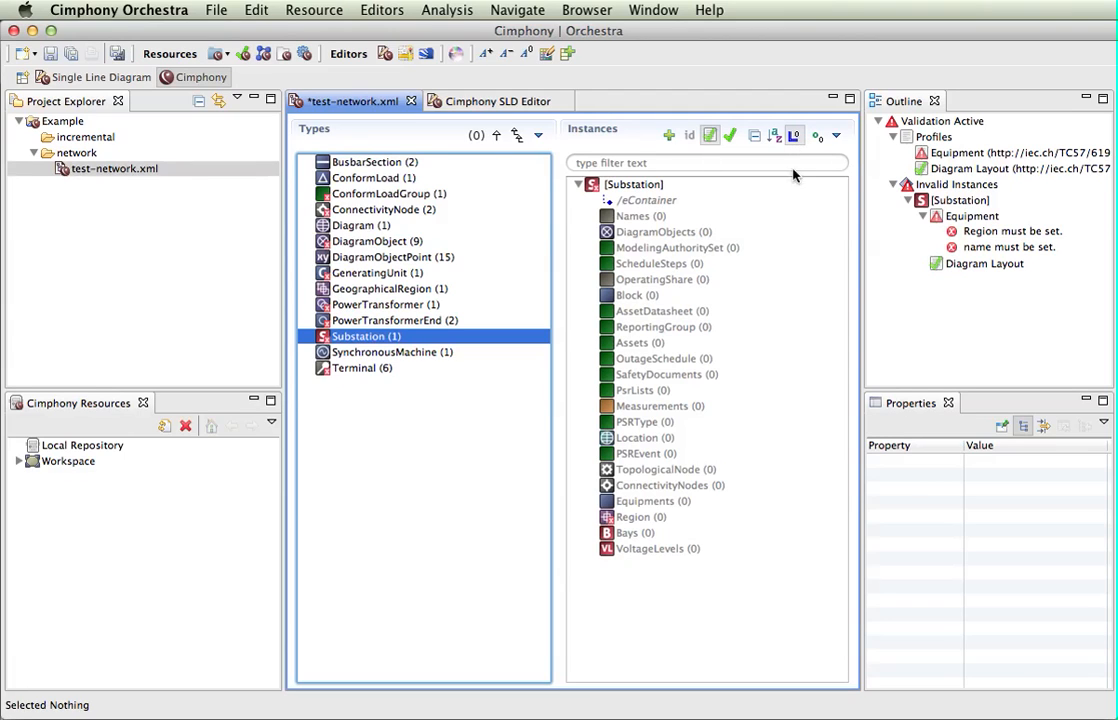
click(641, 519)
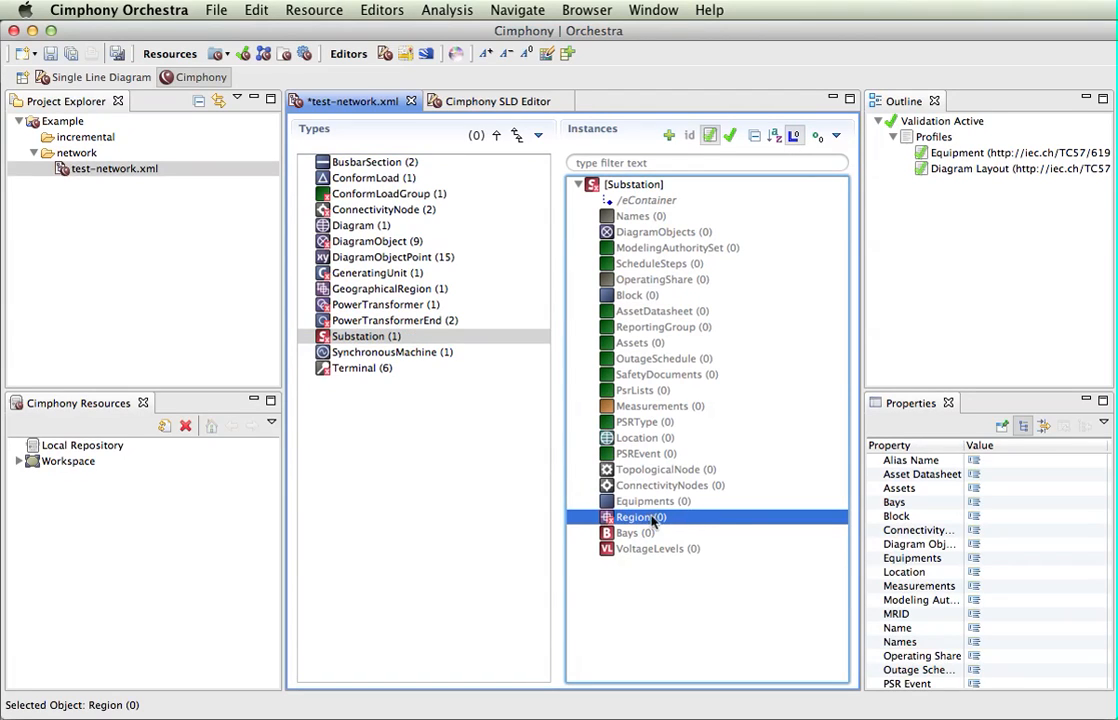
click(669, 137)
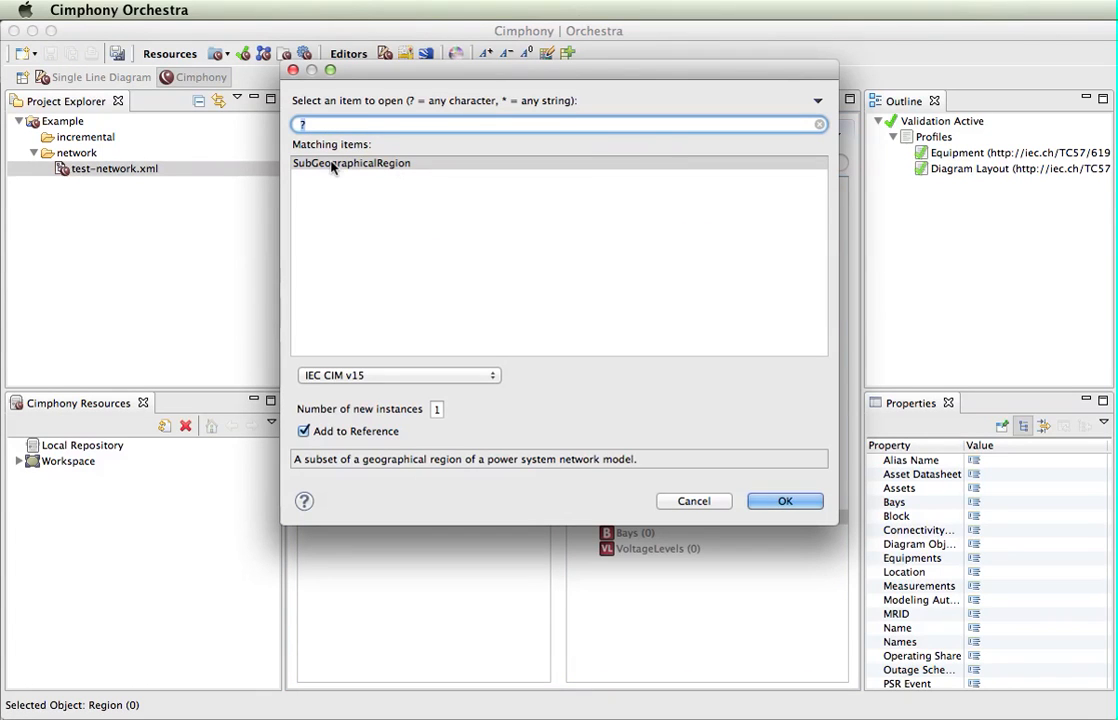
click(770, 500)
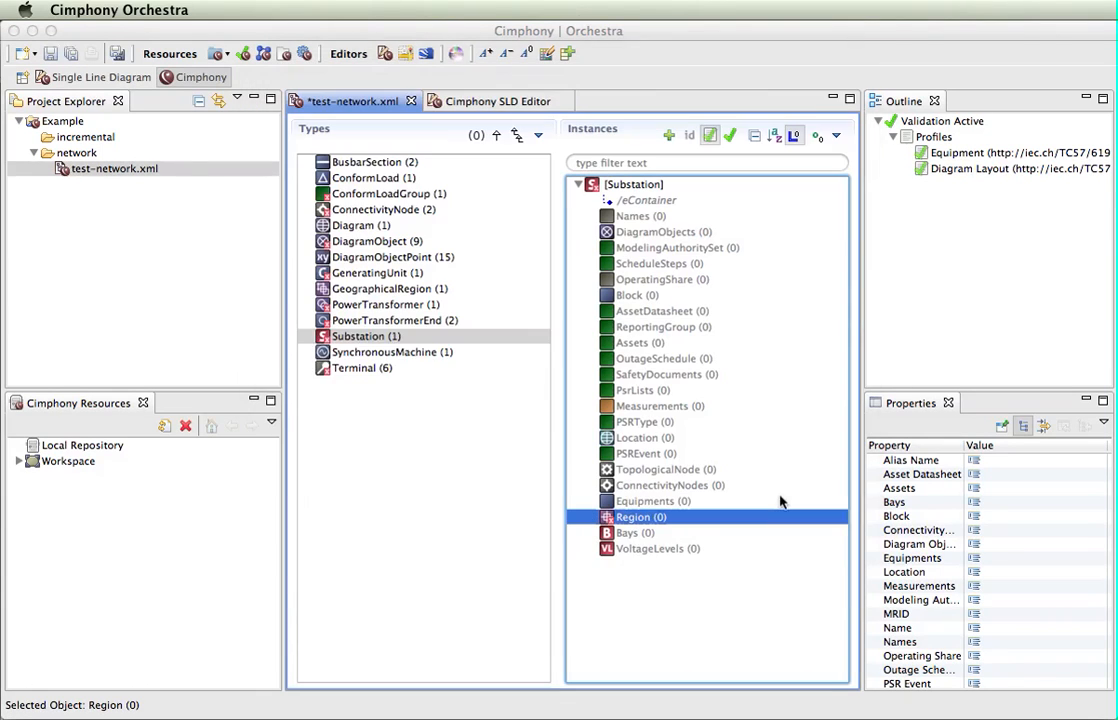
Show the GeographicalRegion and SubGeographicalRegion instances together and assign the SubGeographicalRegion to the Regions reference of Scotland
click(398, 336)
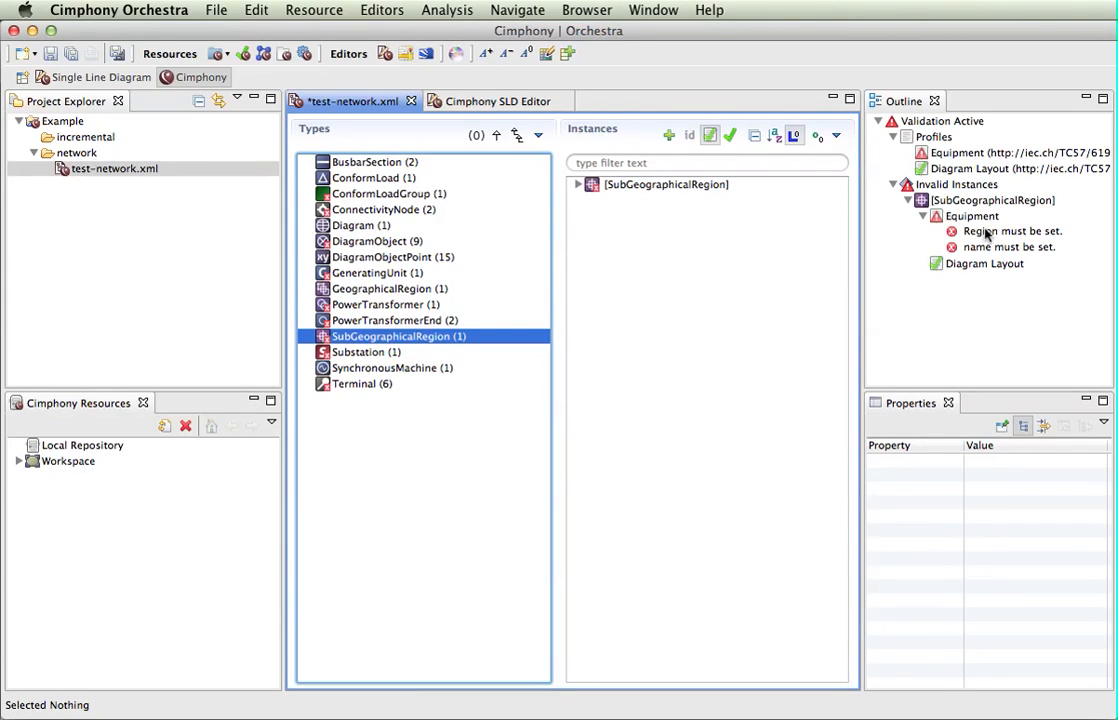
super+click(378, 289)
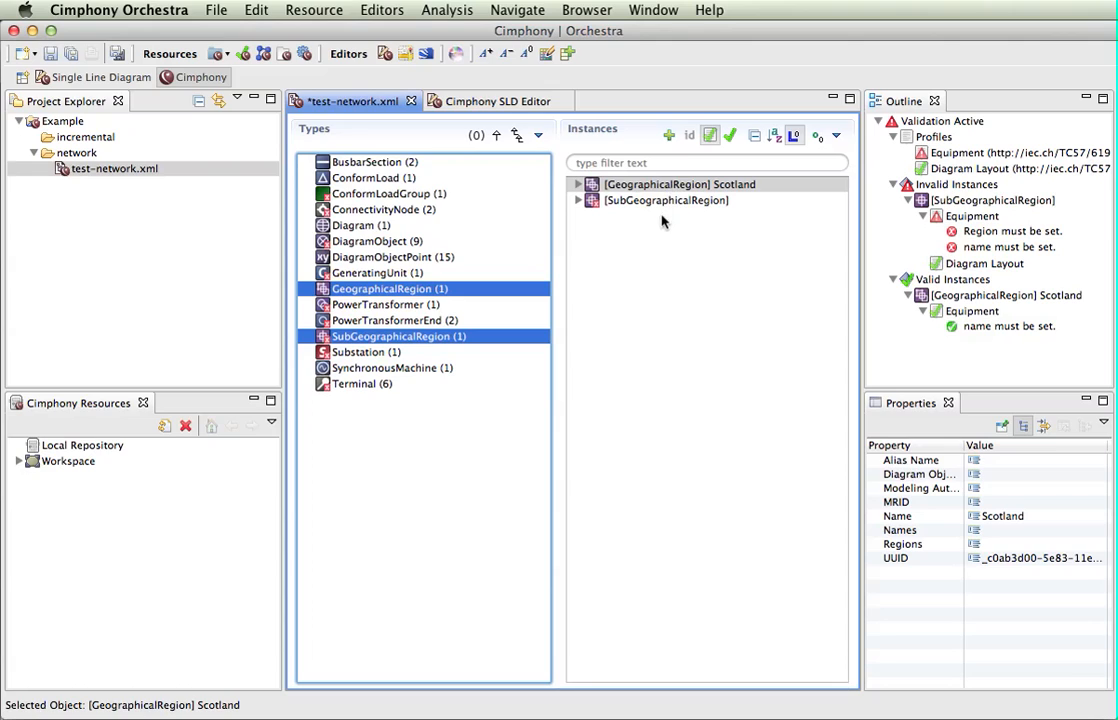
click(579, 201)
click(579, 186)
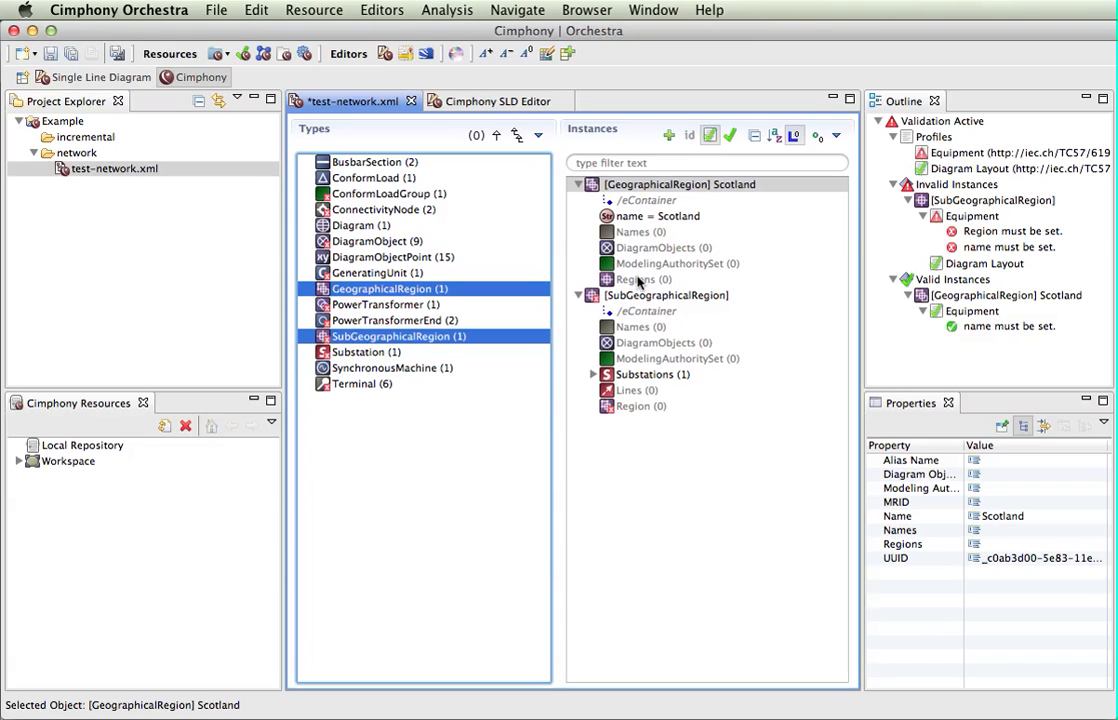
click(686, 298)
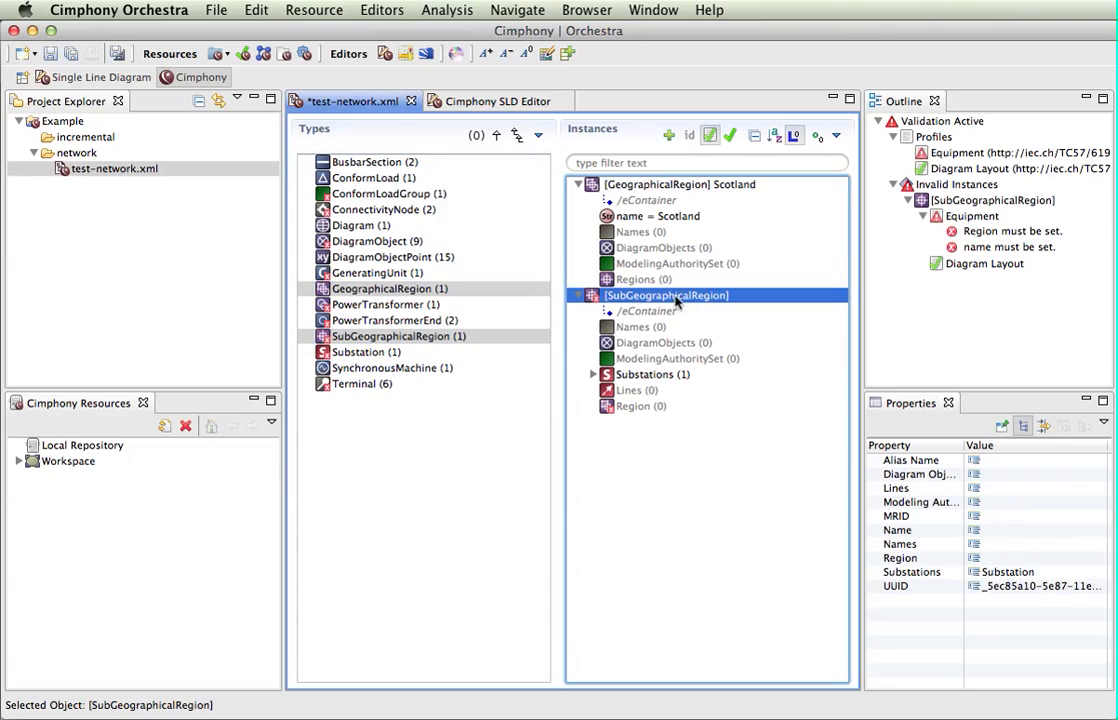
drag(686, 298, 645, 280)
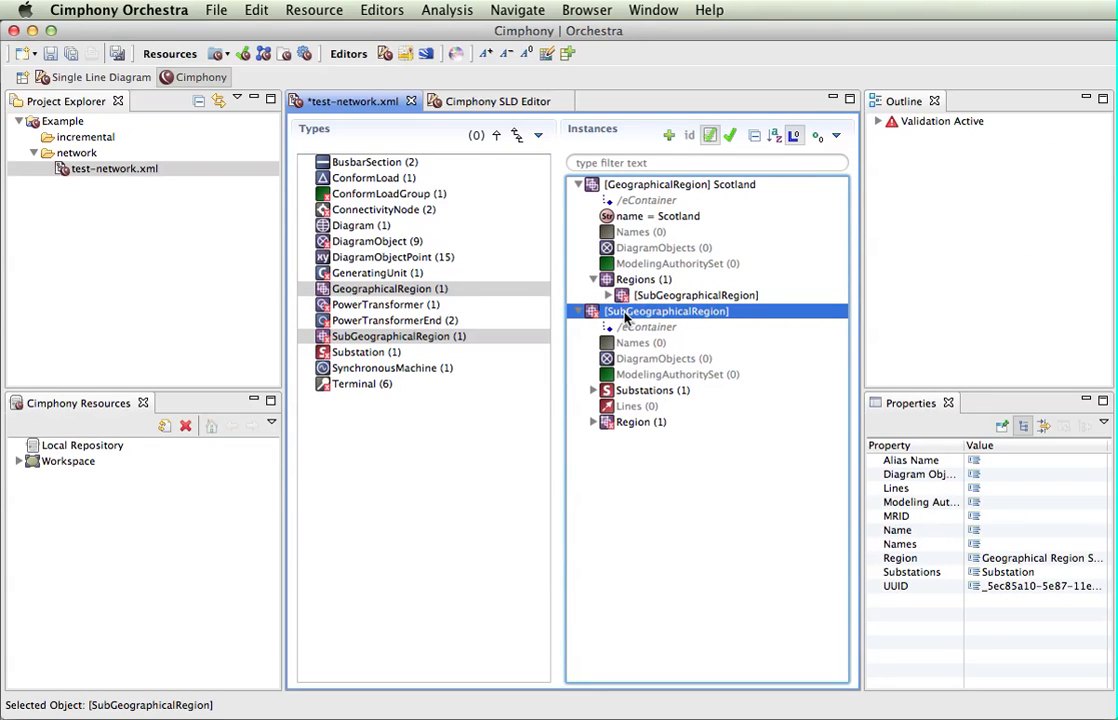
Set the name of the SubGeographicalRegion to Strathclyde and recheck its validation constraints
click(395, 338)
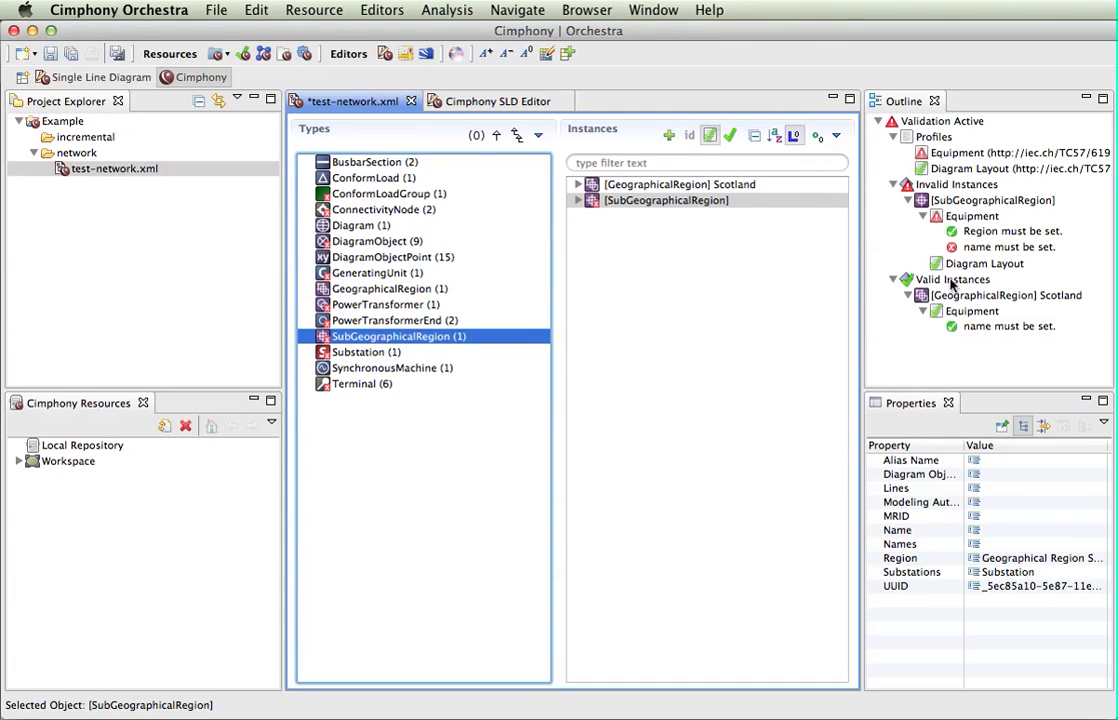
click(708, 202)
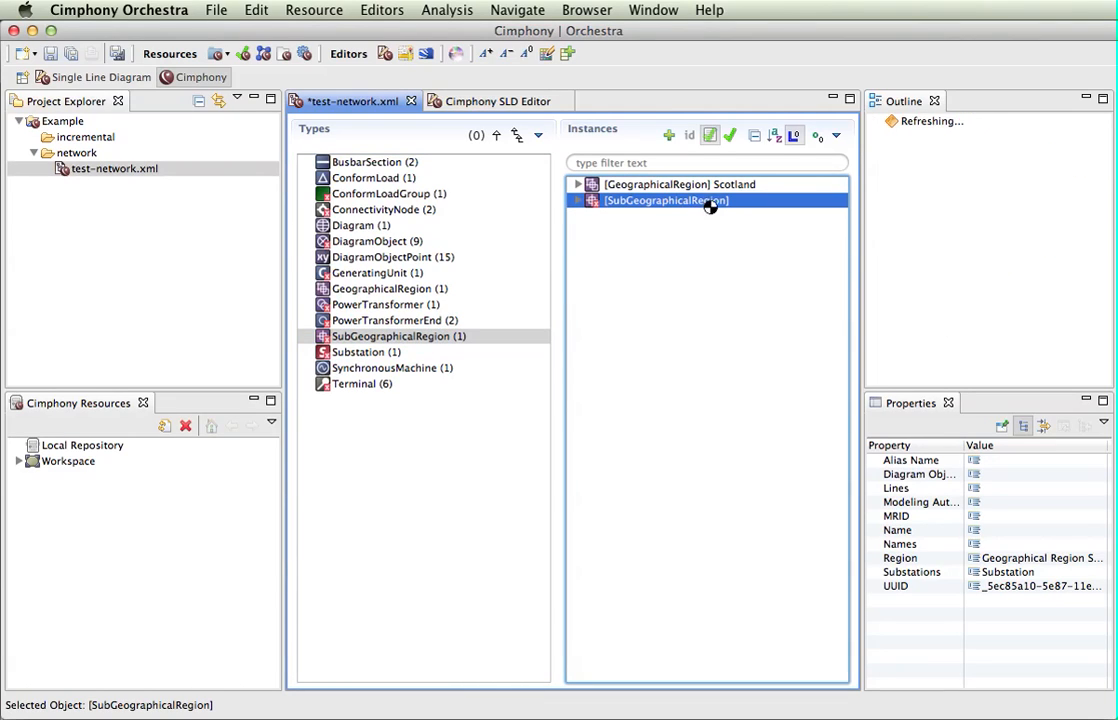
click(996, 533)
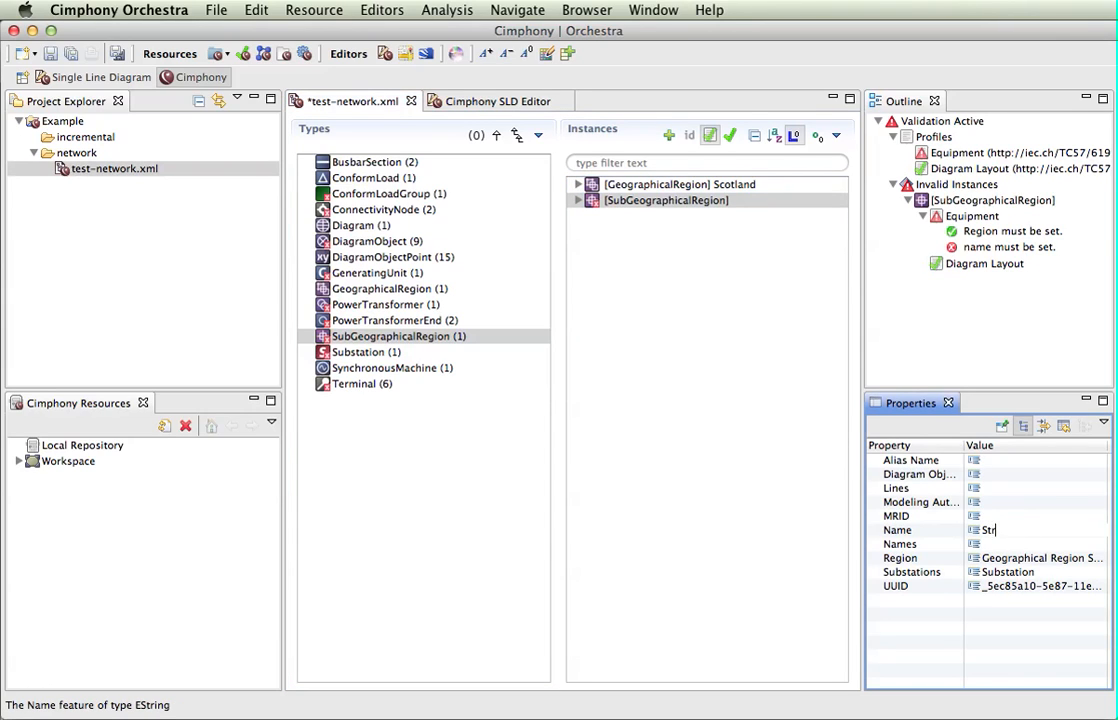
key(Return)
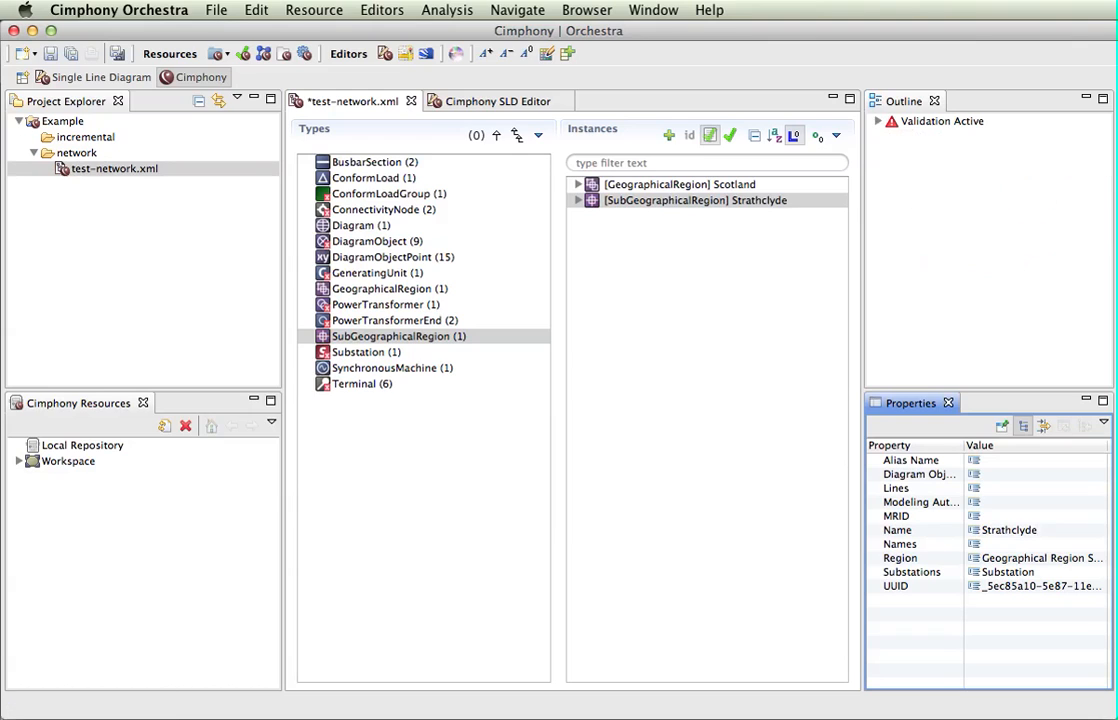
click(398, 336)
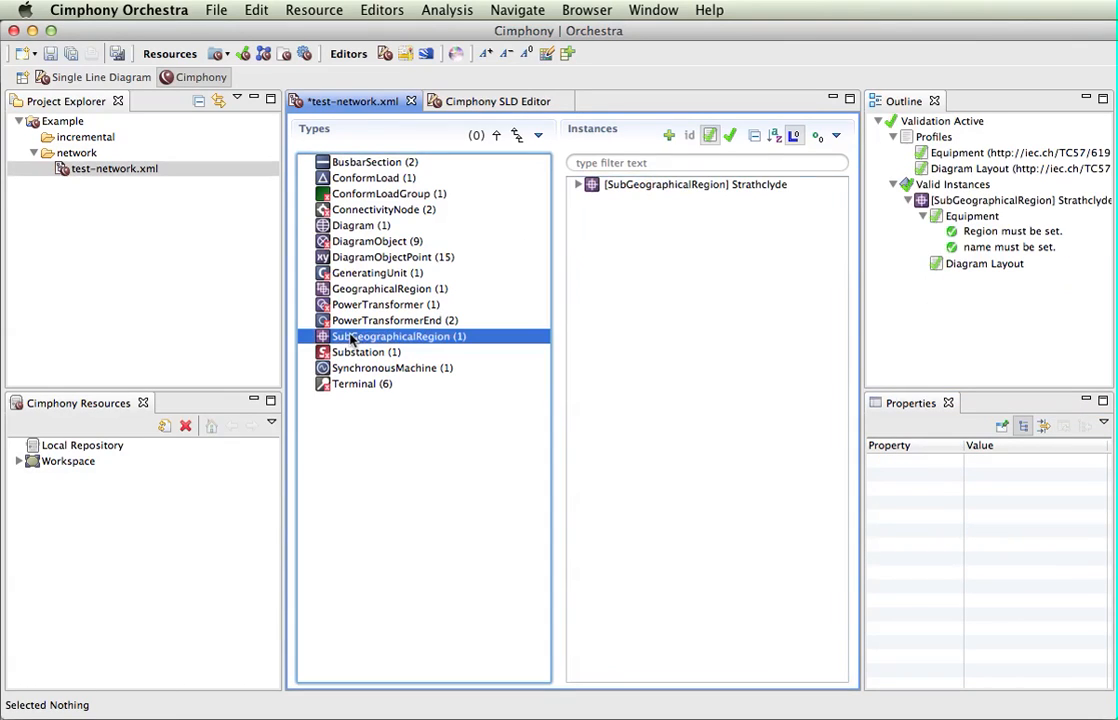
click(675, 188)
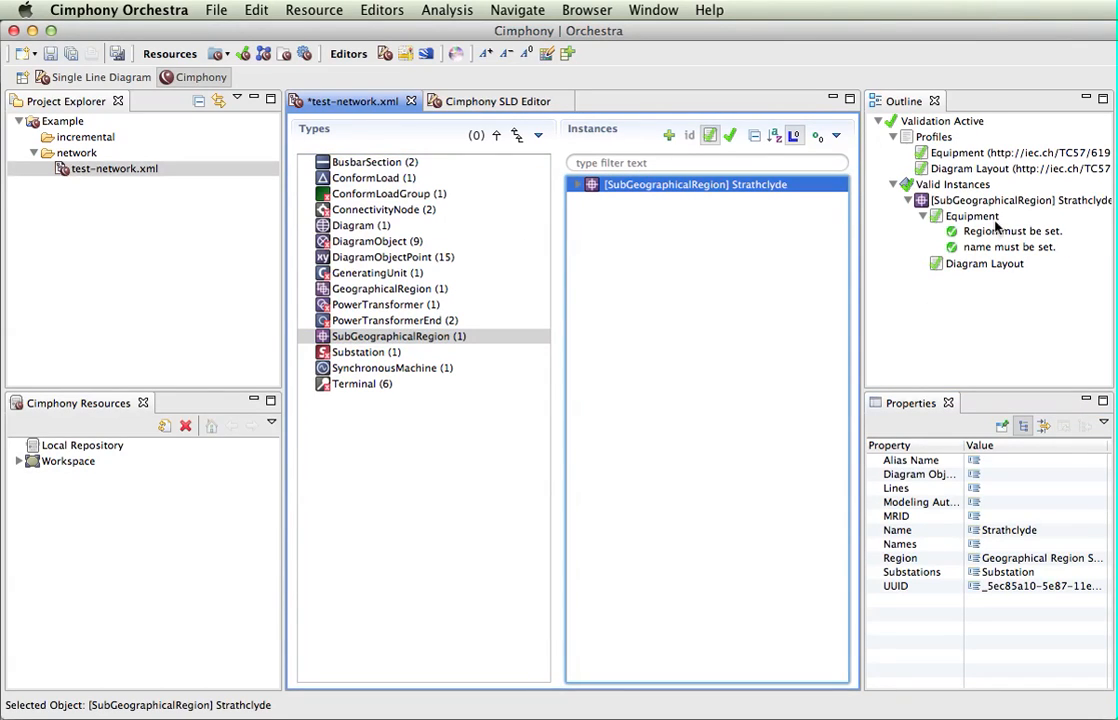
Set the name of the Substation instance to Glasgow and recheck its validation constraints
click(366, 352)
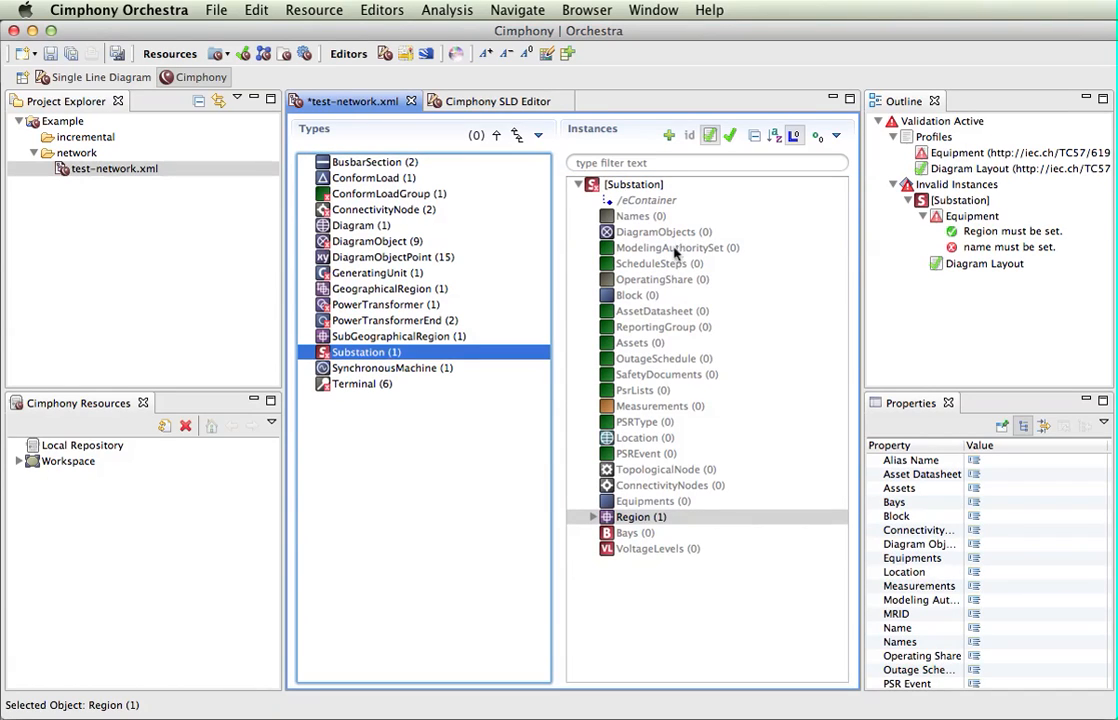
click(643, 187)
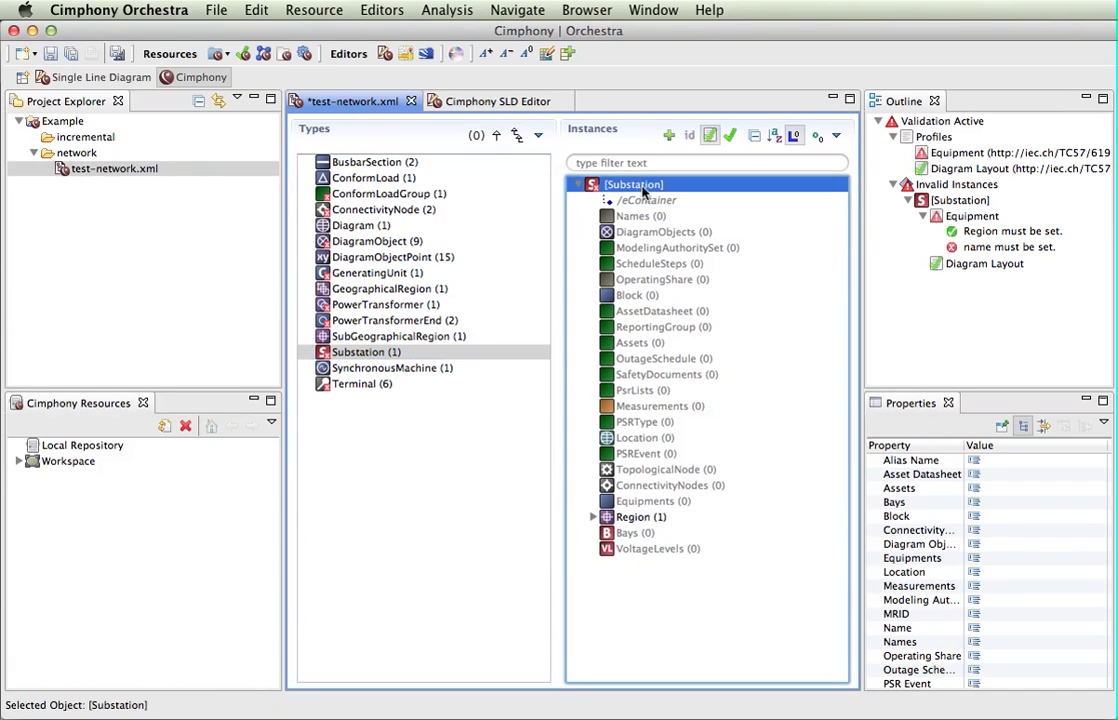
click(999, 628)
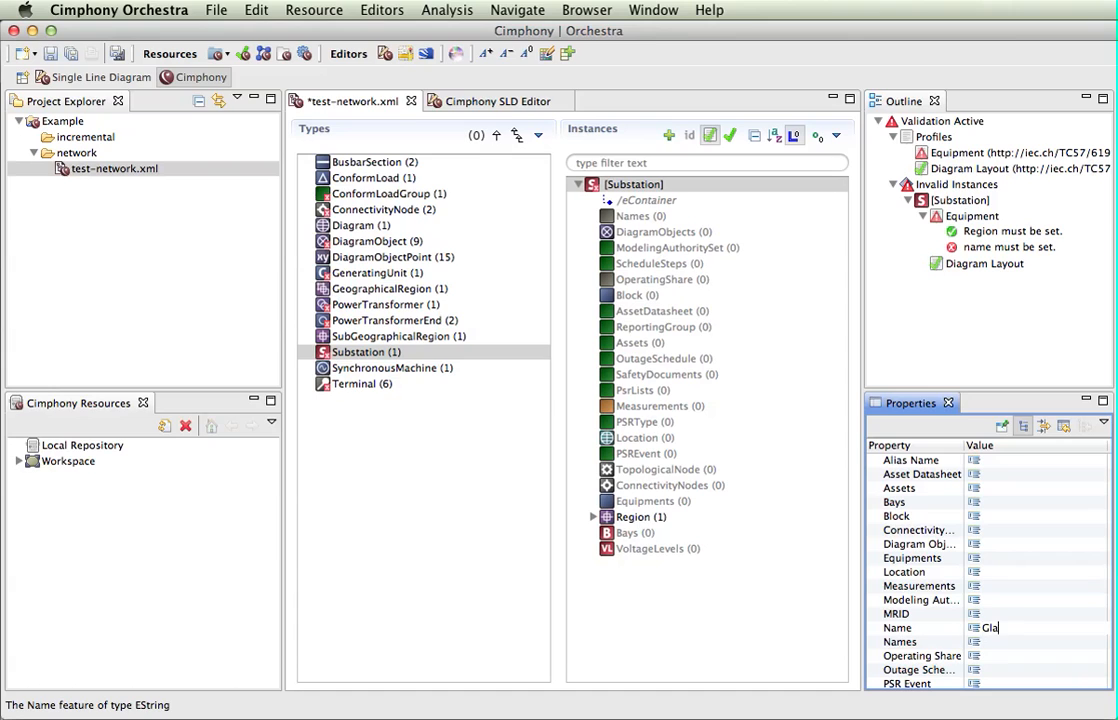
text(Glasgow)
key(Return)
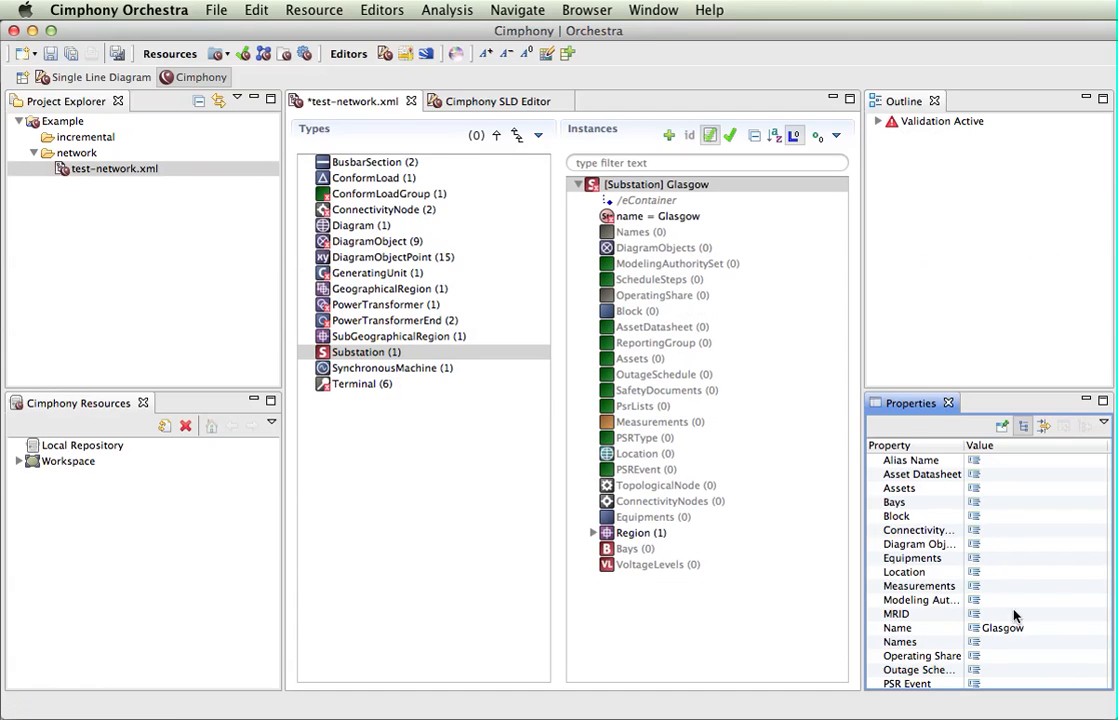
click(680, 188)
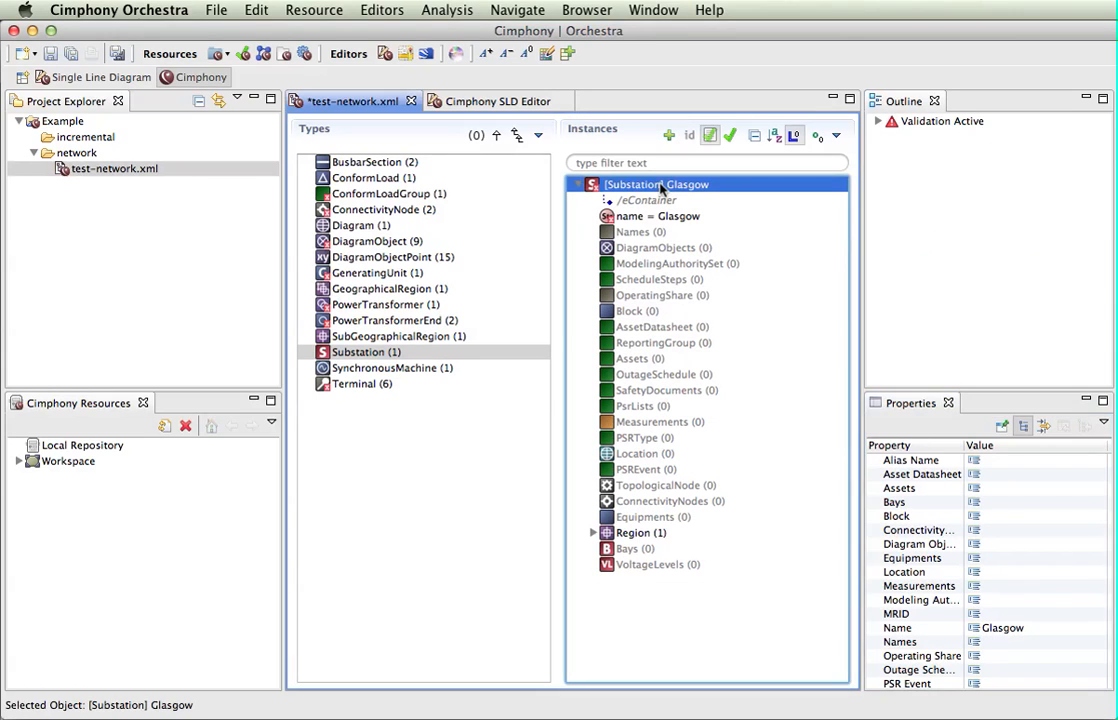
click(352, 339)
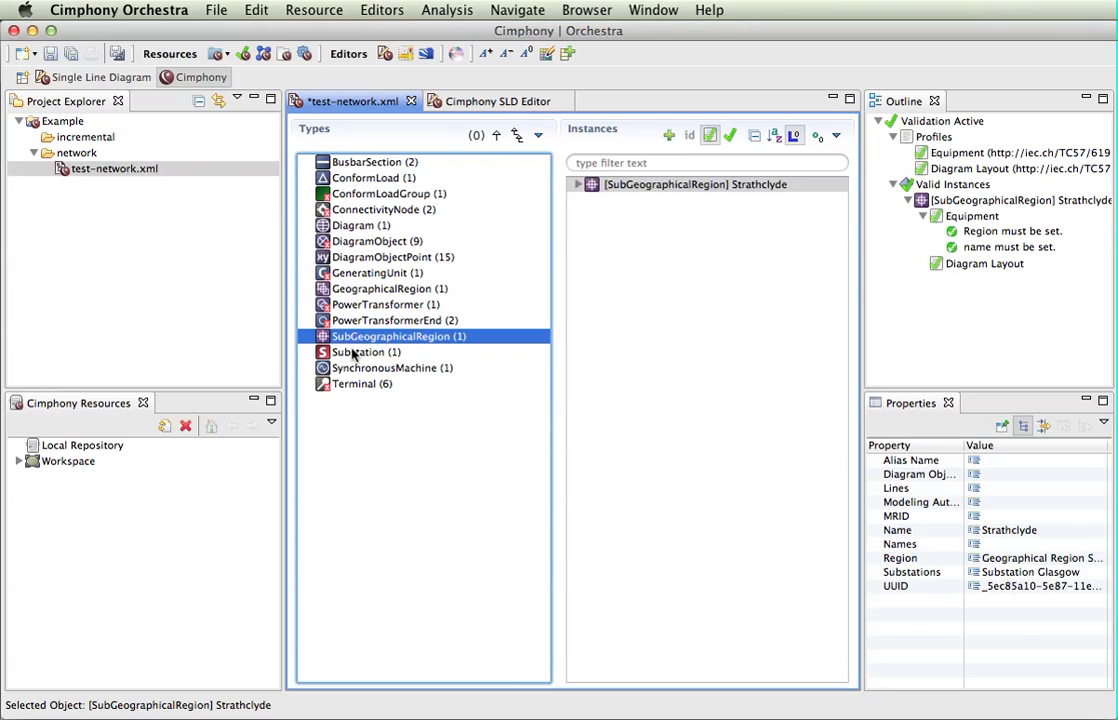
click(352, 353)
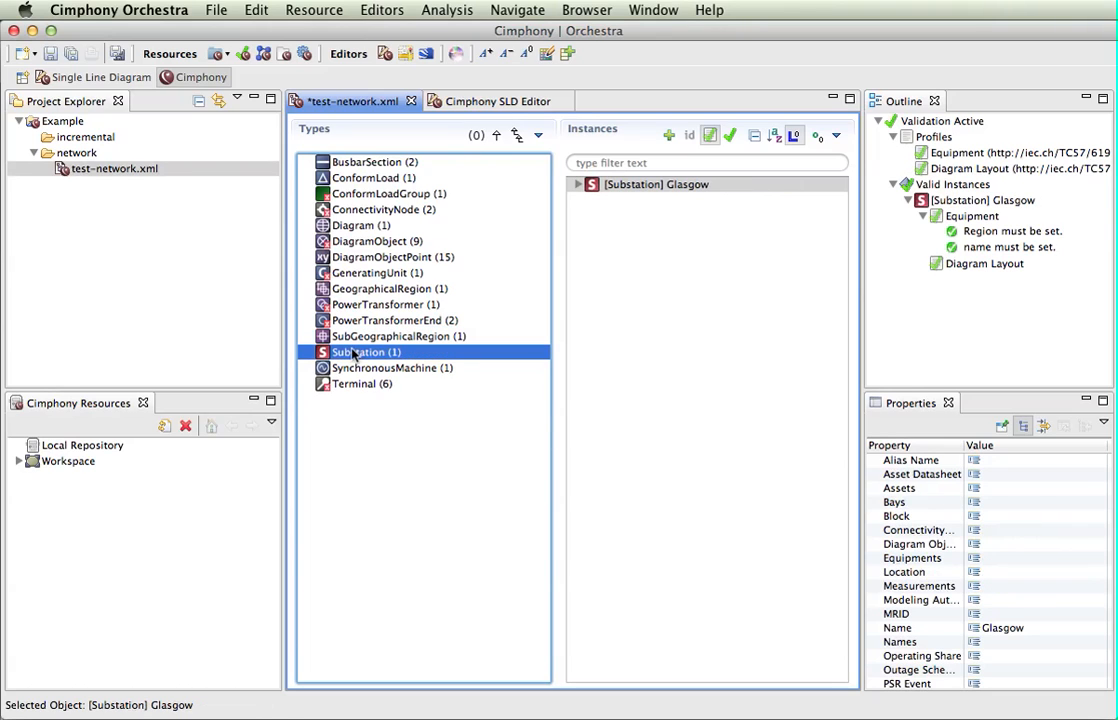
Show the PowerTransformer and Substation instances together and assign Substation Glasgow to the transformer's EquipmentContainer reference
click(577, 187)
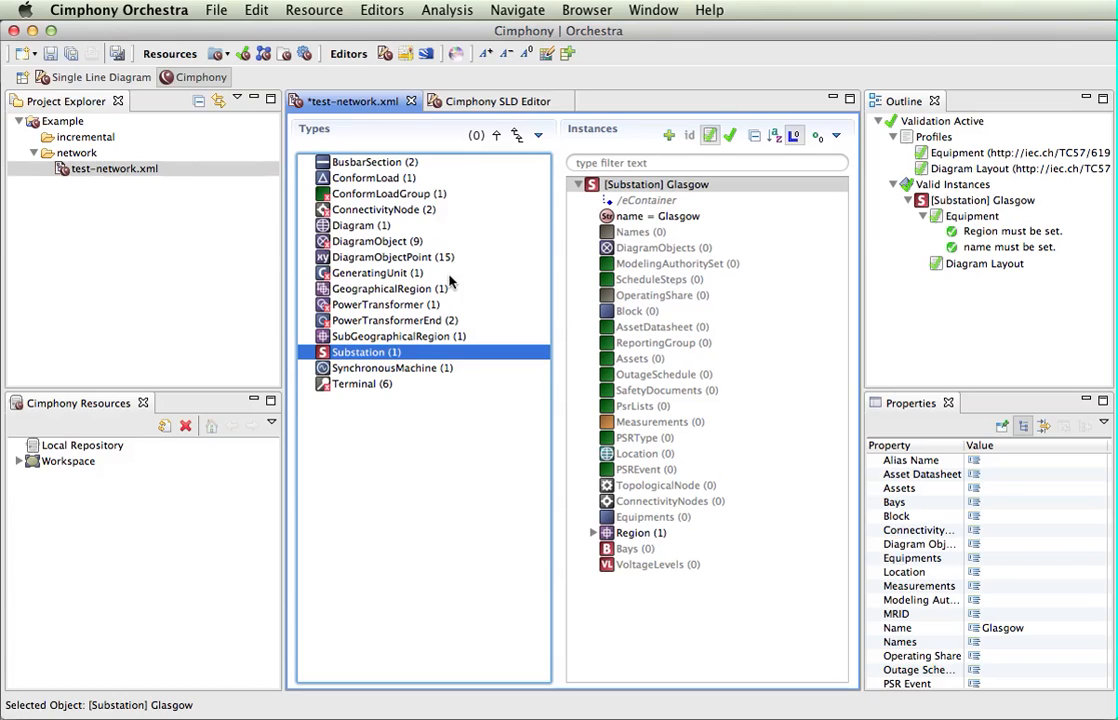
mouse_move(413, 309)
super+click(435, 305)
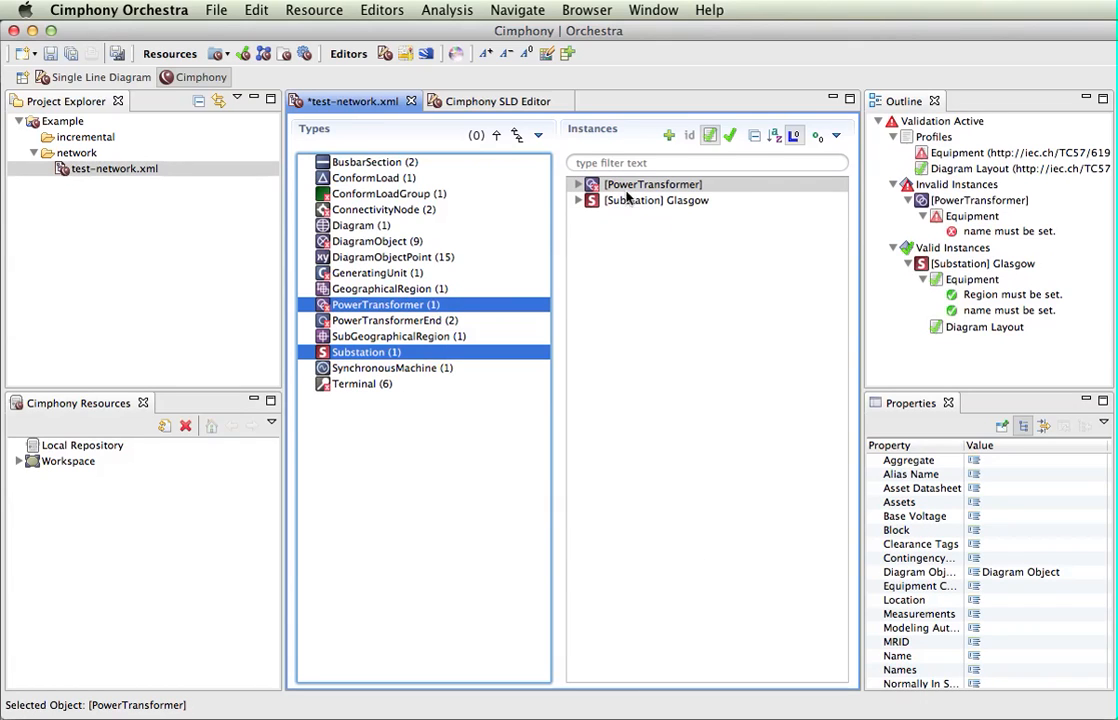
click(578, 186)
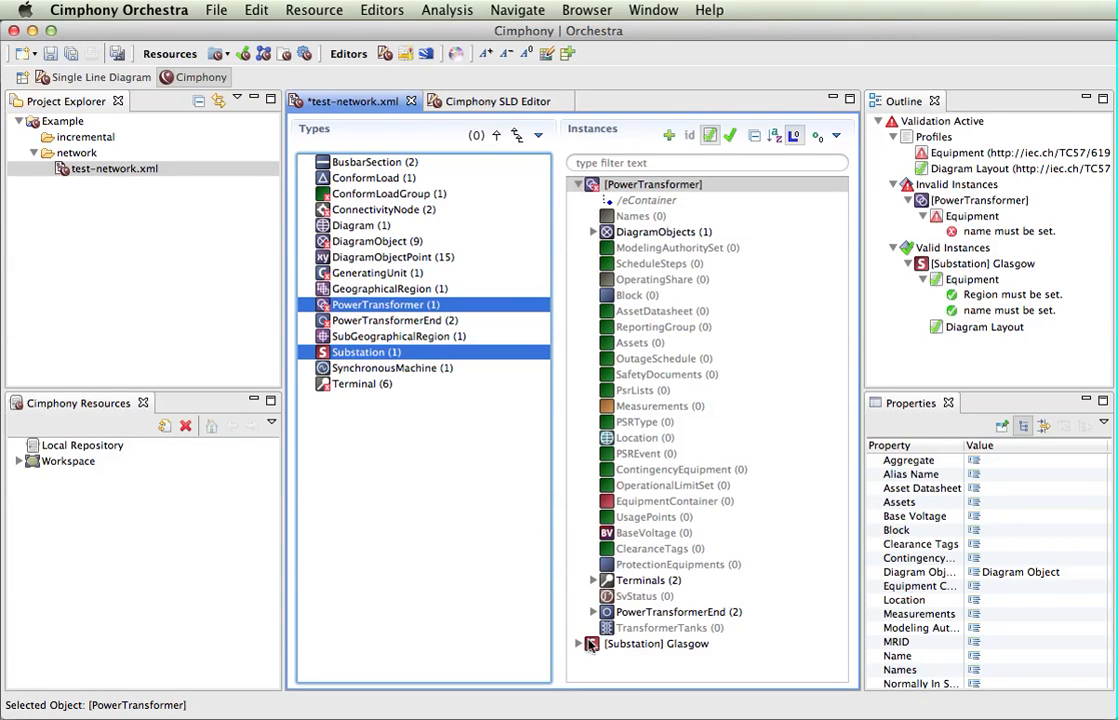
scroll(614, 443, down, 5)
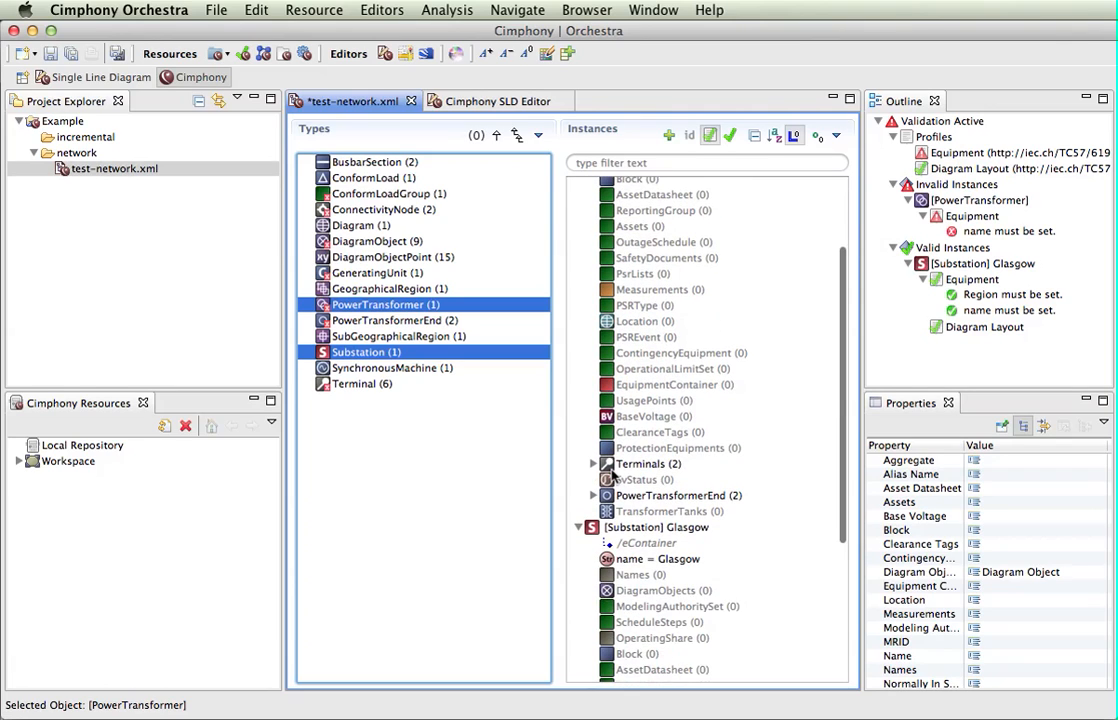
scroll(634, 443, up, 5)
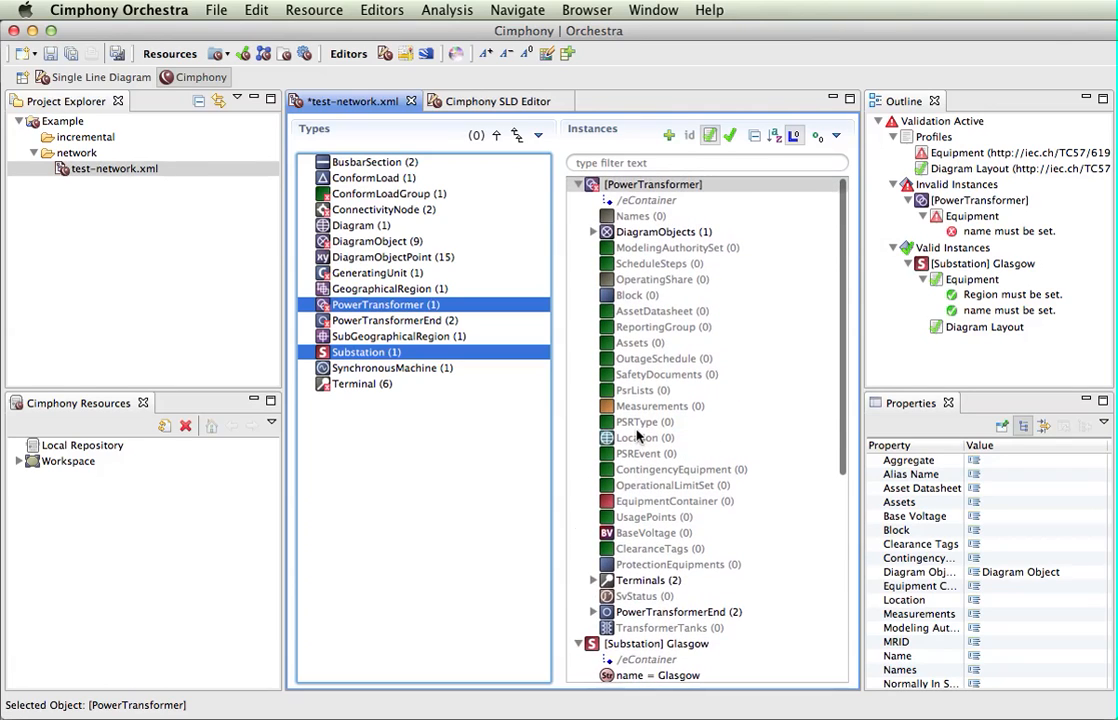
scroll(645, 497, down, 3)
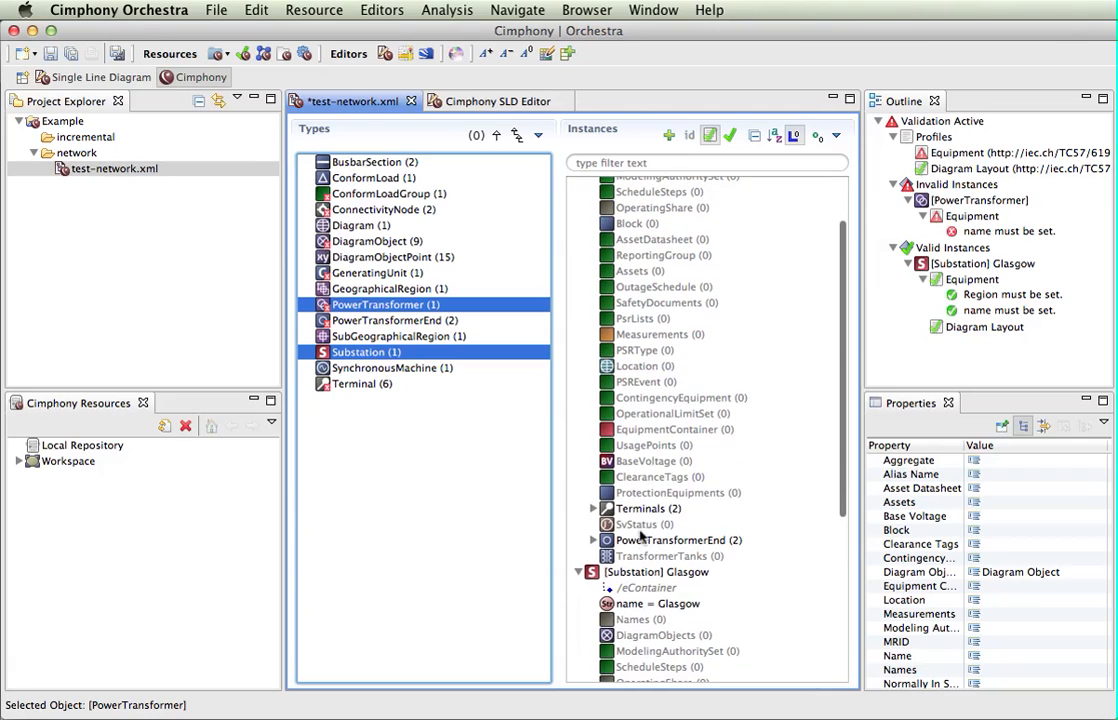
click(661, 574)
drag(686, 575, 672, 432)
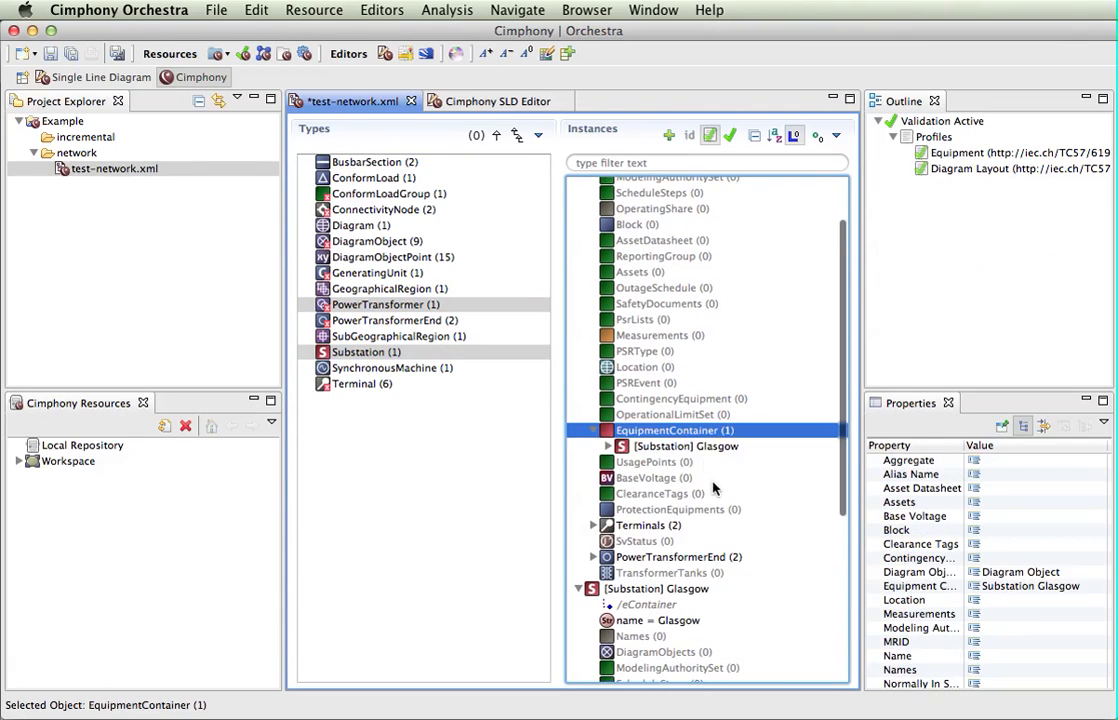
Expand the Equipments reference of Substation Glasgow to check the inverse link, and hide the empty references
scroll(670, 448, up, 3)
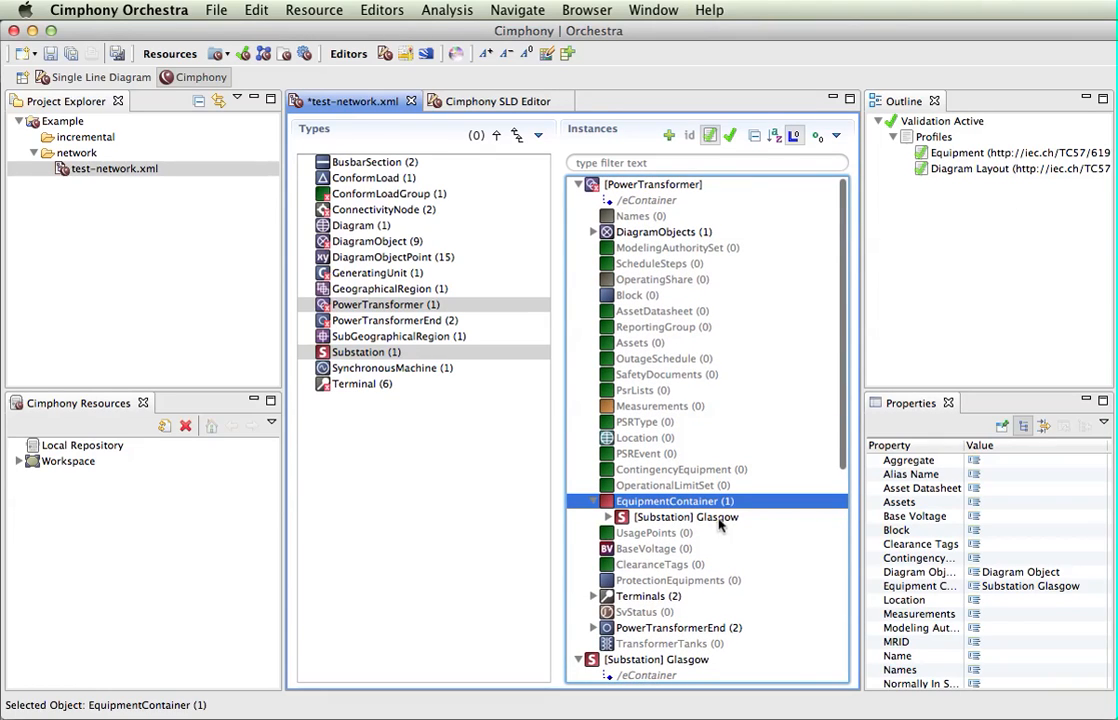
scroll(662, 522, down, 8)
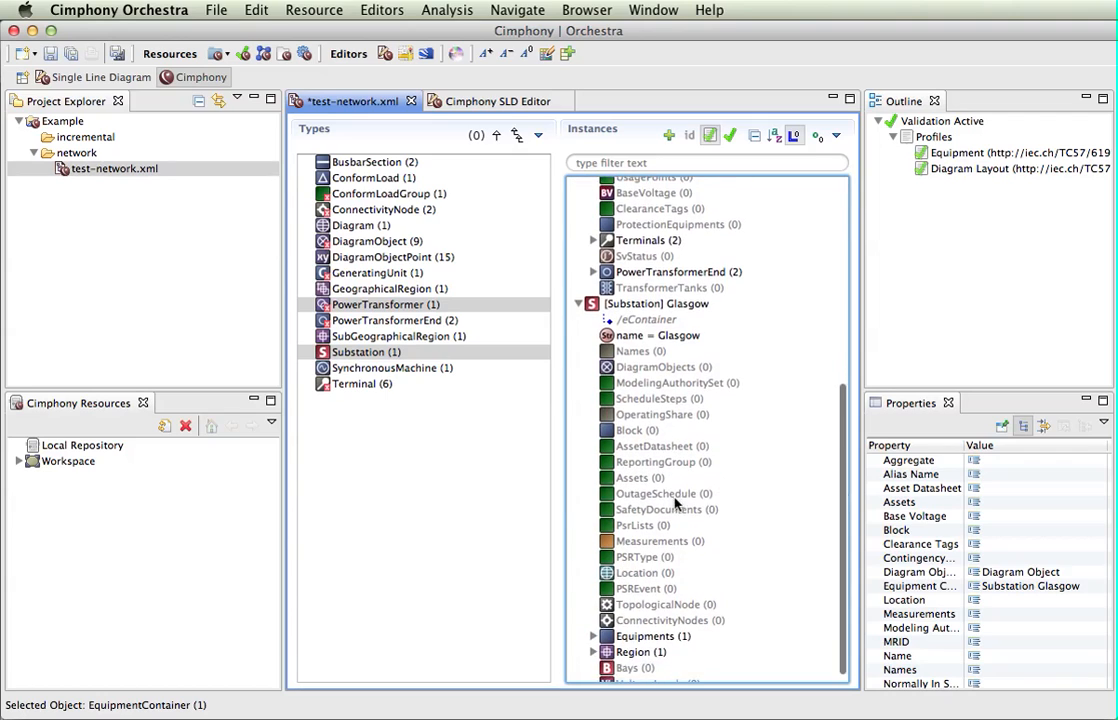
click(593, 626)
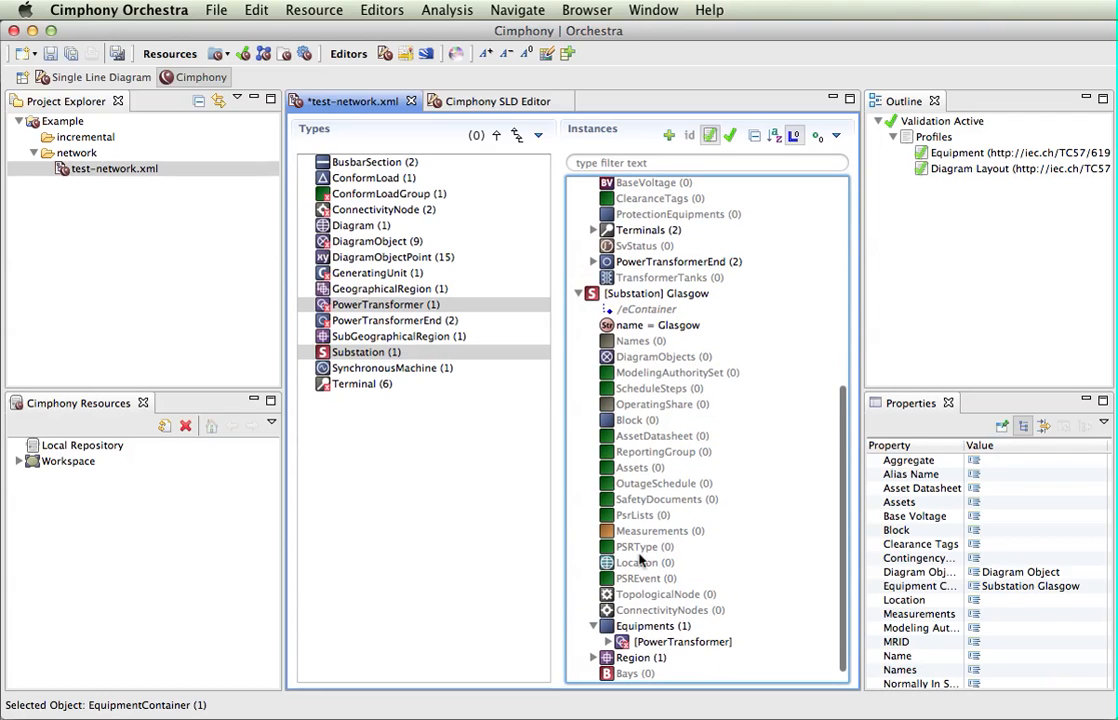
scroll(645, 480, down, 1)
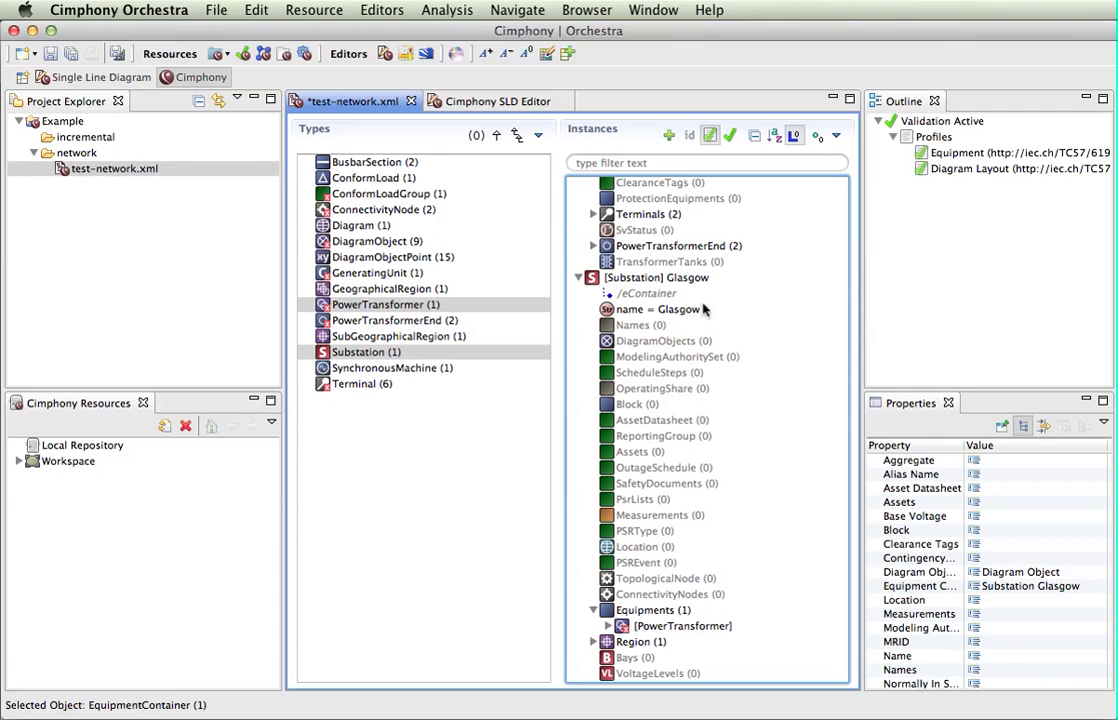
click(795, 136)
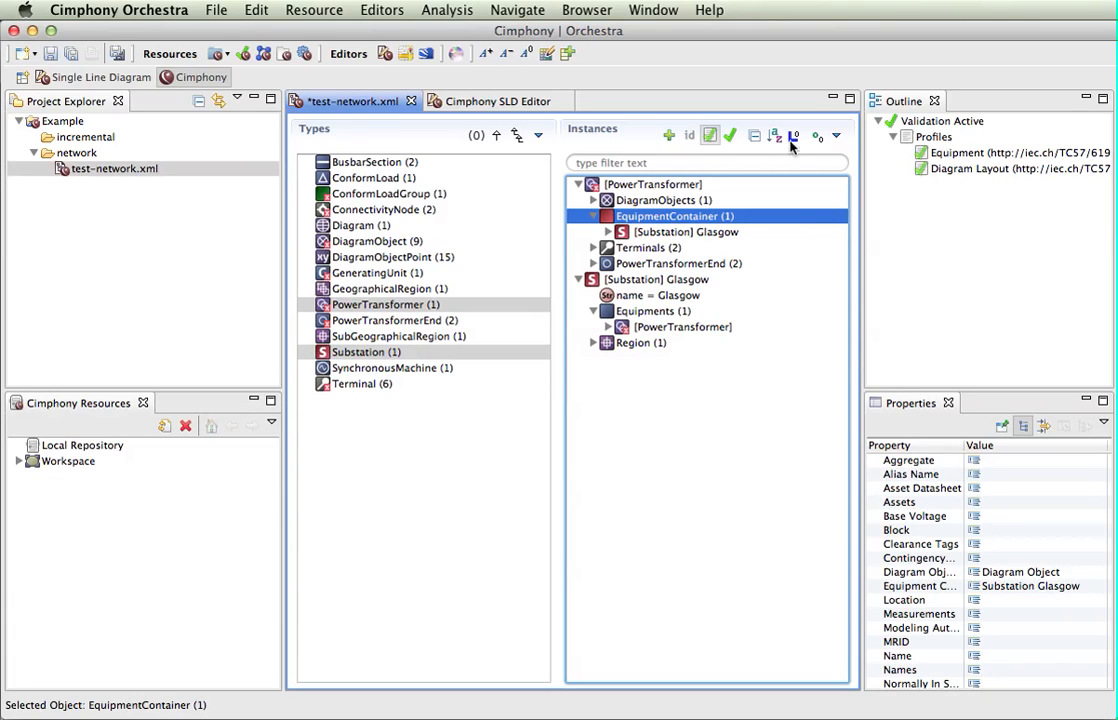
Switch the model's validation to the Functional profile from the CDPSM 2011 (Profiled) group, without opening a validation report
click(730, 137)
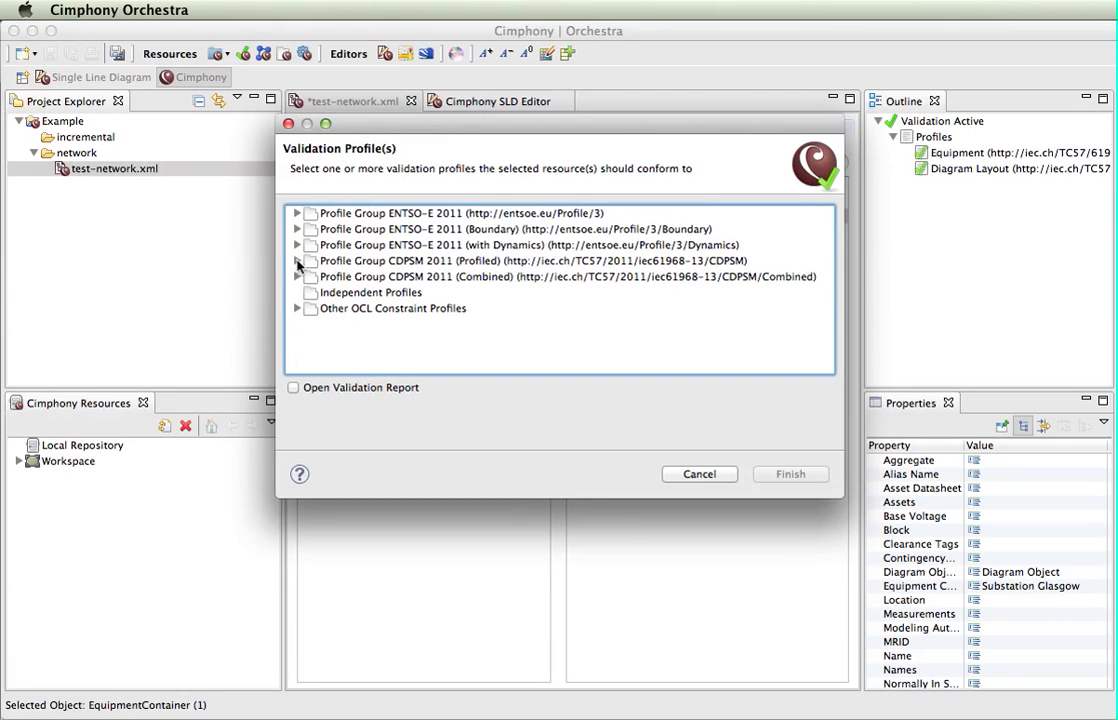
click(297, 261)
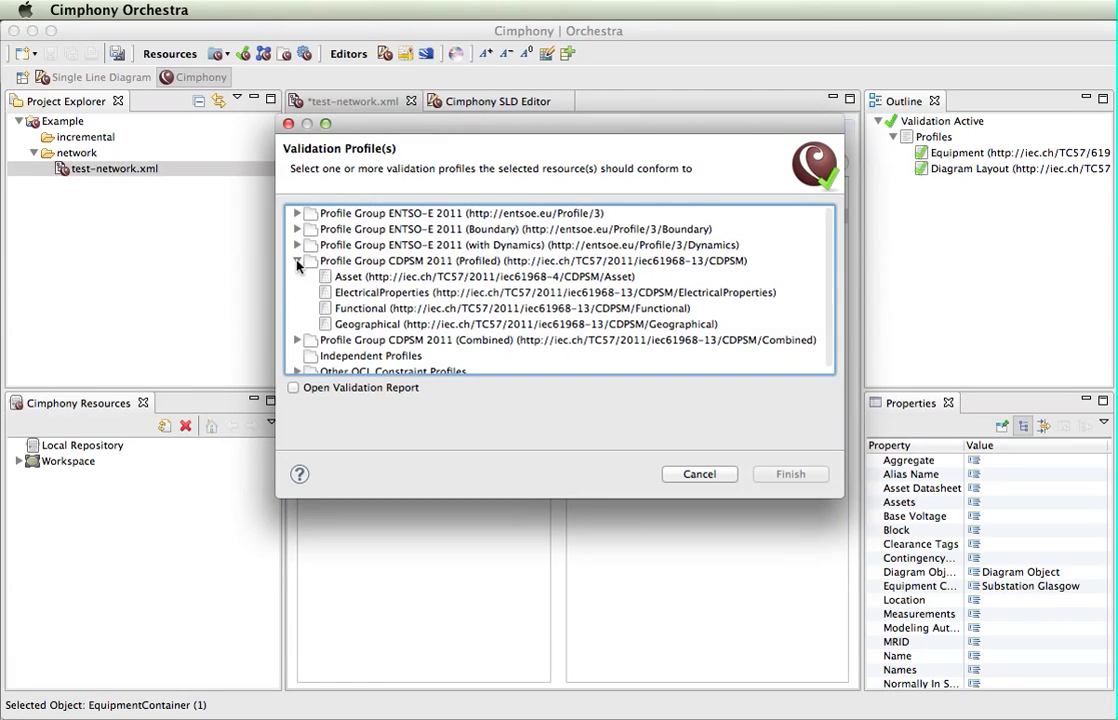
click(386, 311)
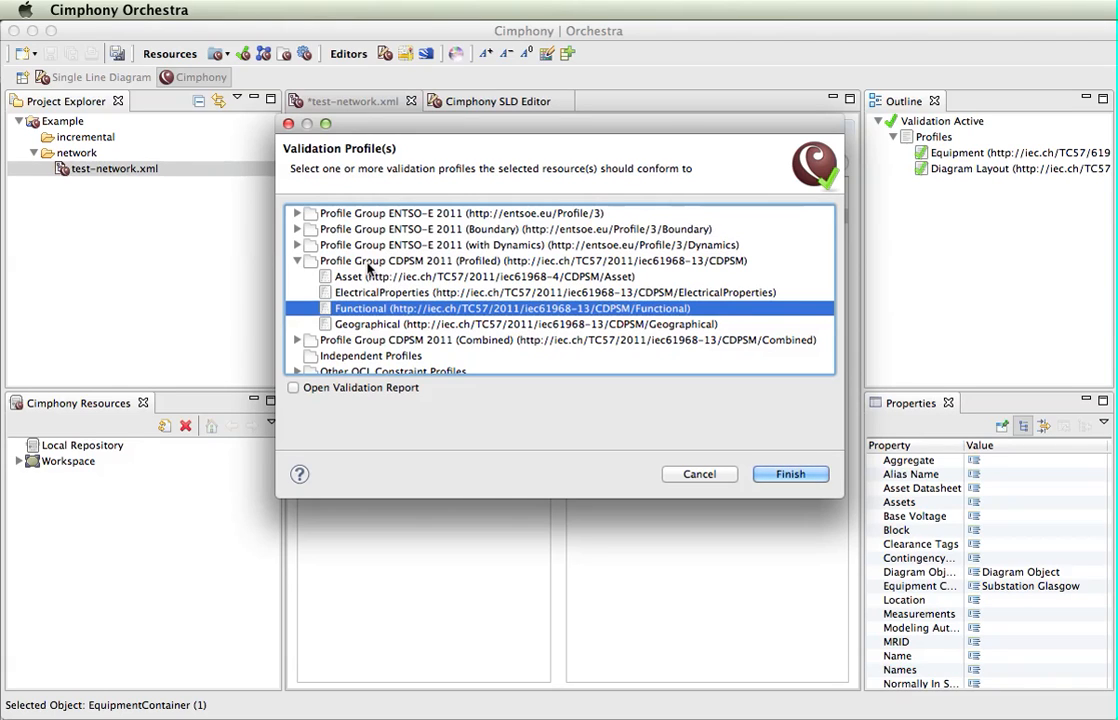
click(368, 262)
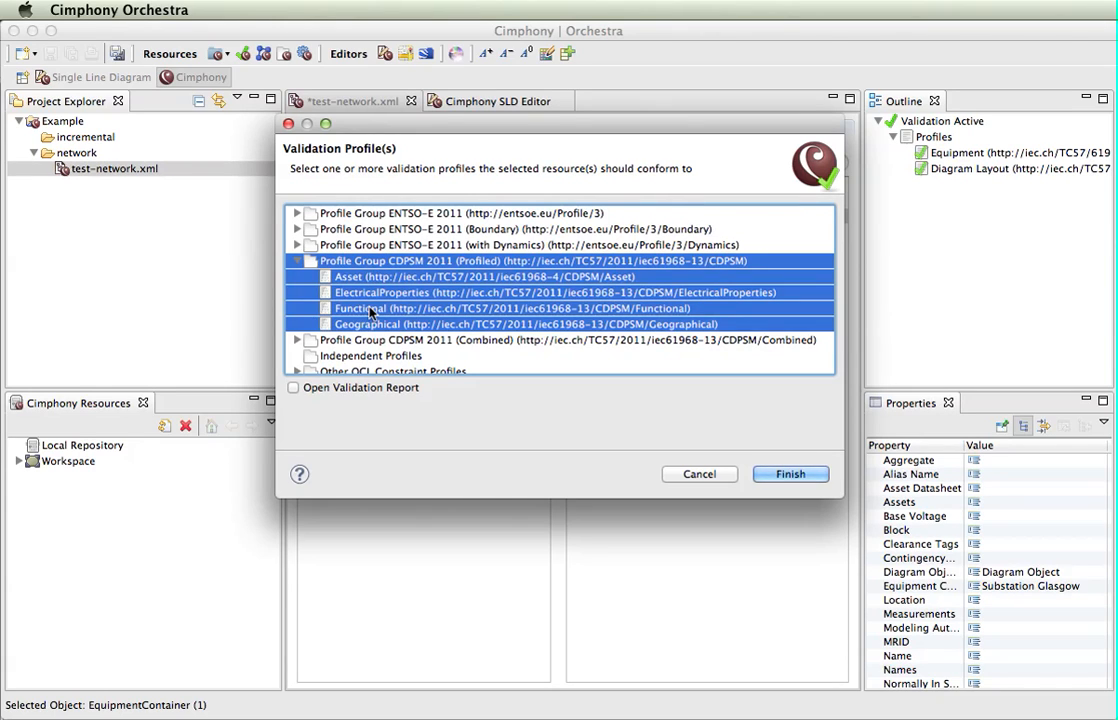
click(370, 308)
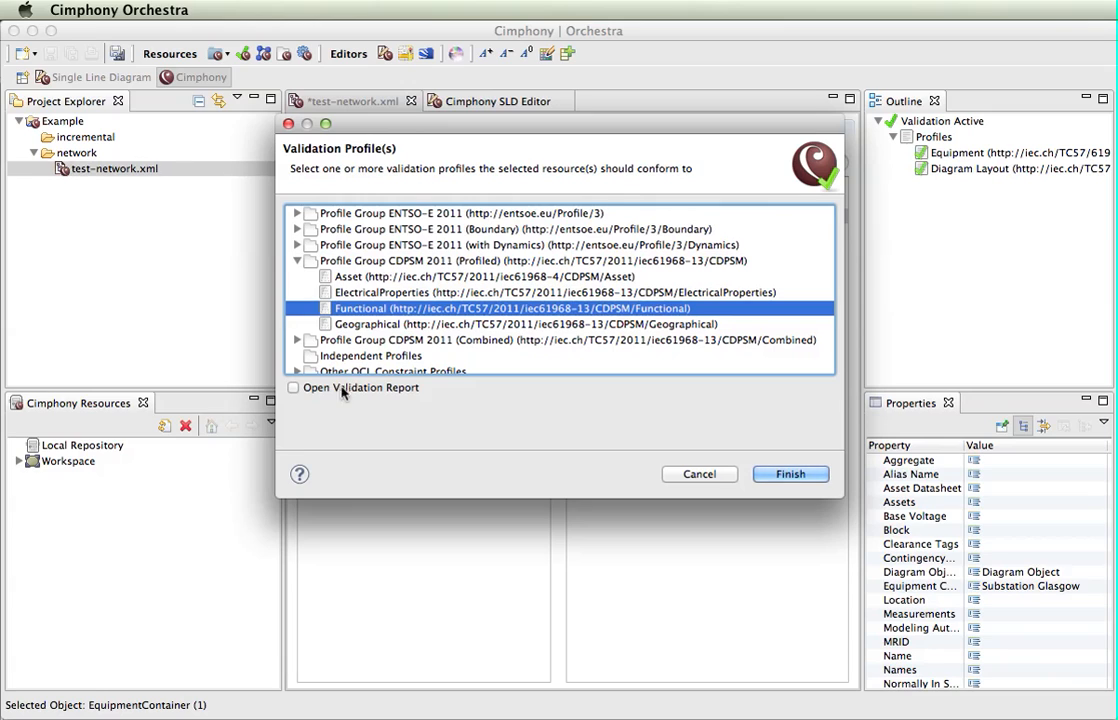
click(795, 474)
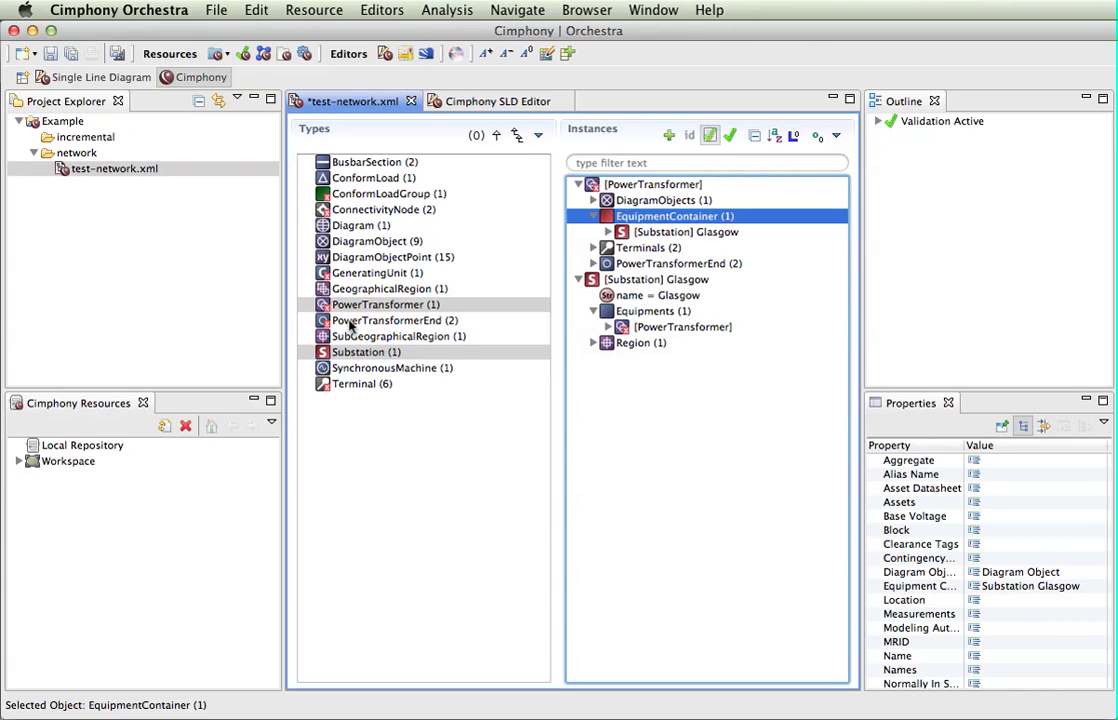
Examine the CDPSM 2011 Functional validation results for the PowerTransformerEnd, Diagram and DiagramObject instances
click(385, 320)
click(629, 187)
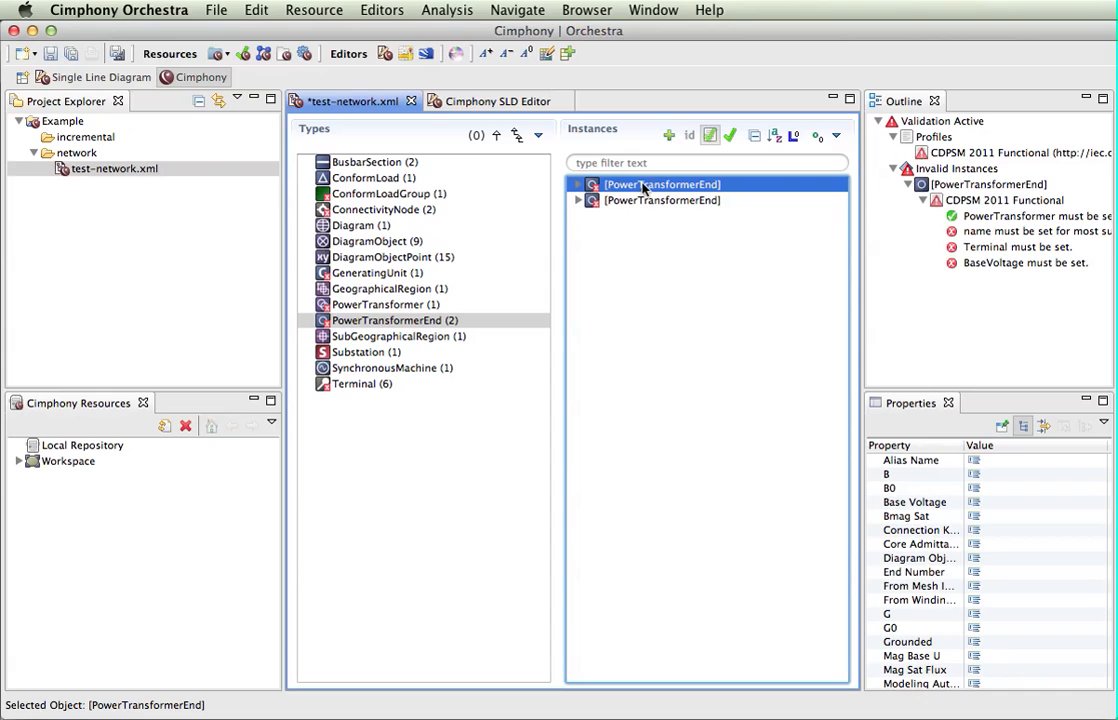
click(367, 226)
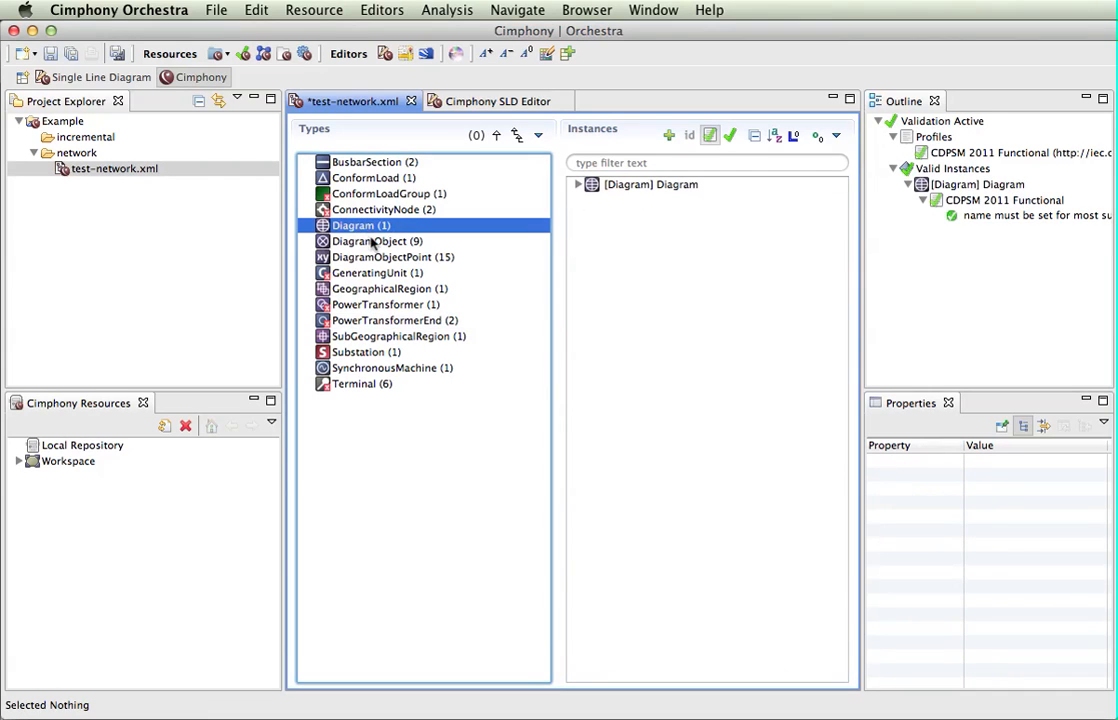
click(373, 242)
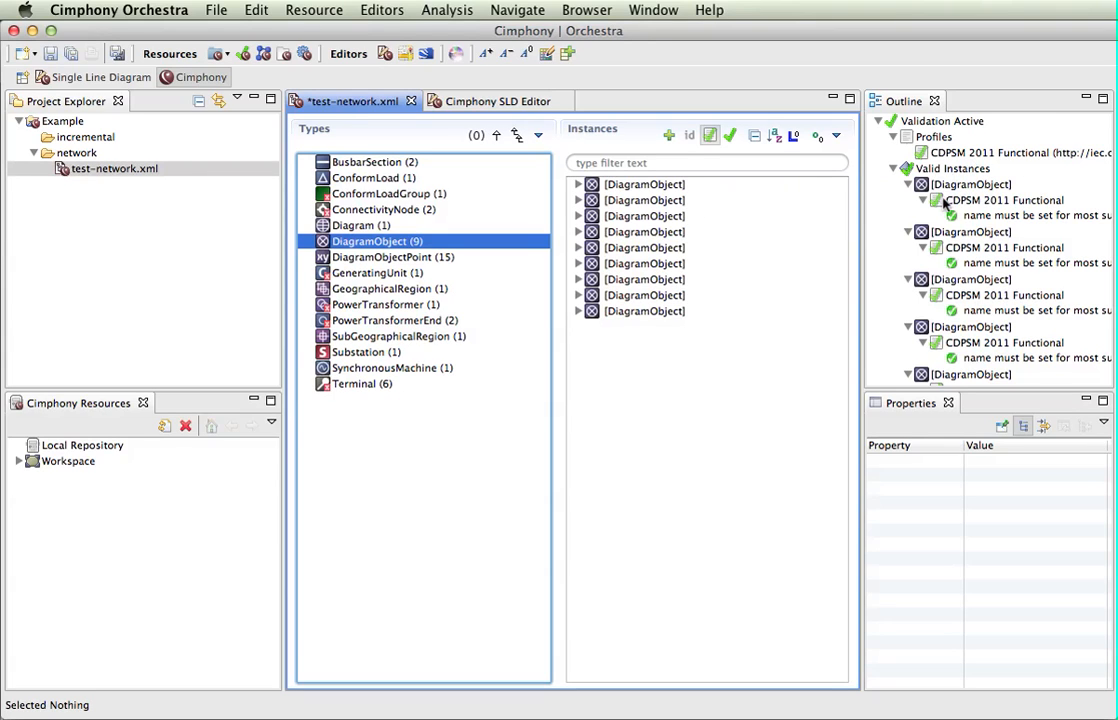
scroll(957, 262, down, 3)
scroll(957, 290, up, 4)
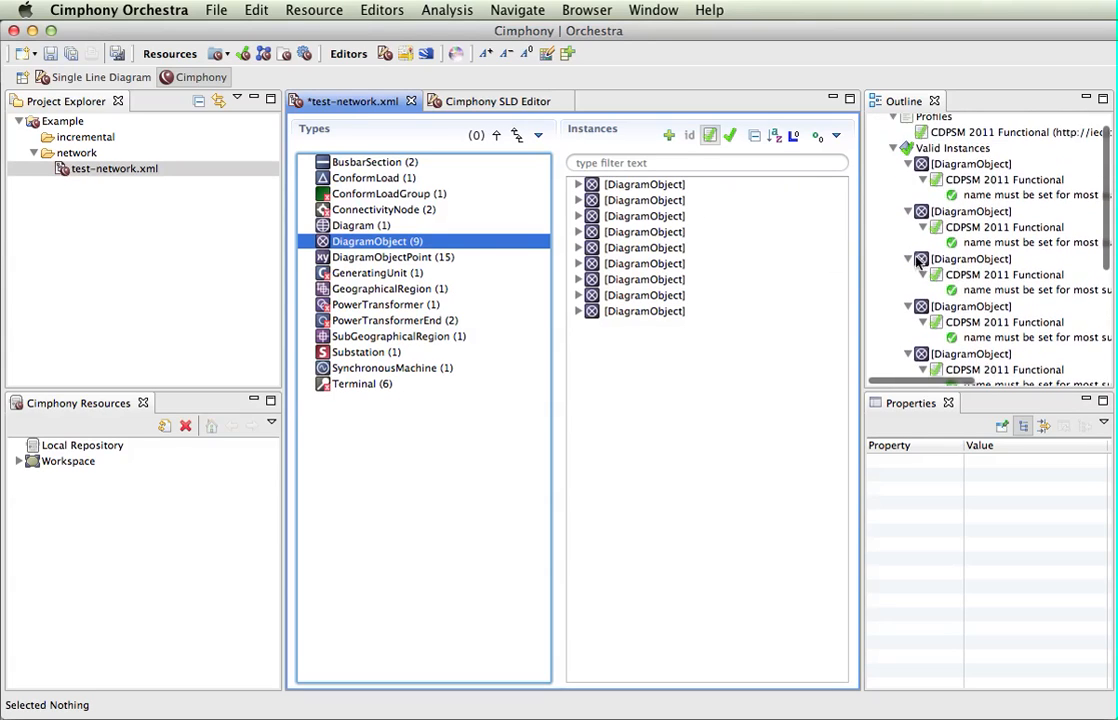